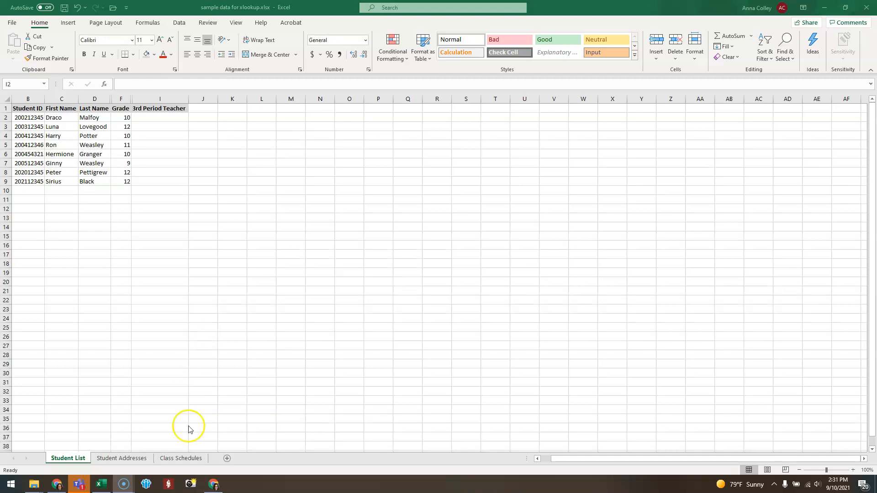
# Examine one student's rows 2 to 8 on the Class Schedules sheet, then return to the Student List sheet
pyautogui.click(172, 458)
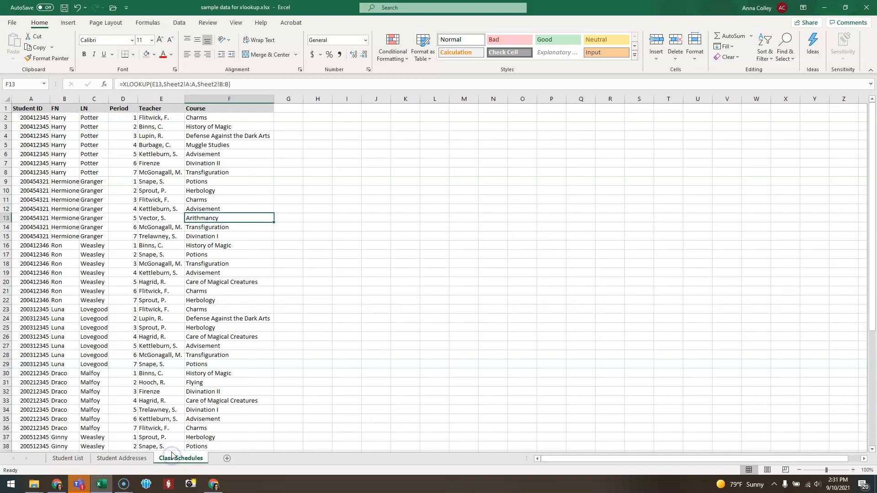
pyautogui.moveTo(5, 117); pyautogui.dragTo(5, 176)
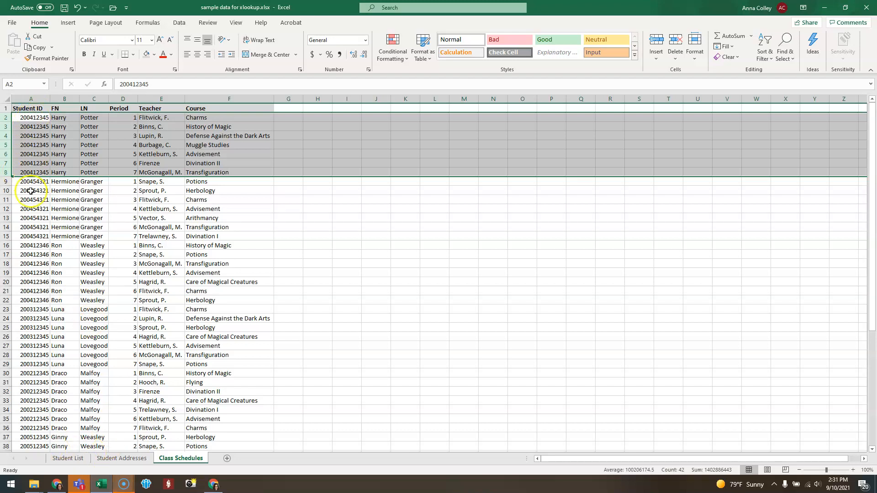
pyautogui.click(80, 460)
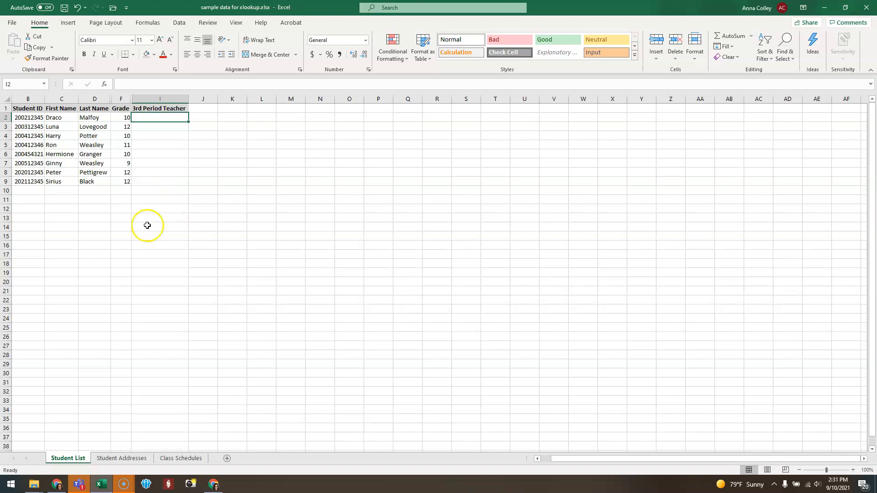
# Add the column header "Identifier" in cell G1 of the Class Schedules sheet
pyautogui.click(181, 459)
pyautogui.click(201, 297)
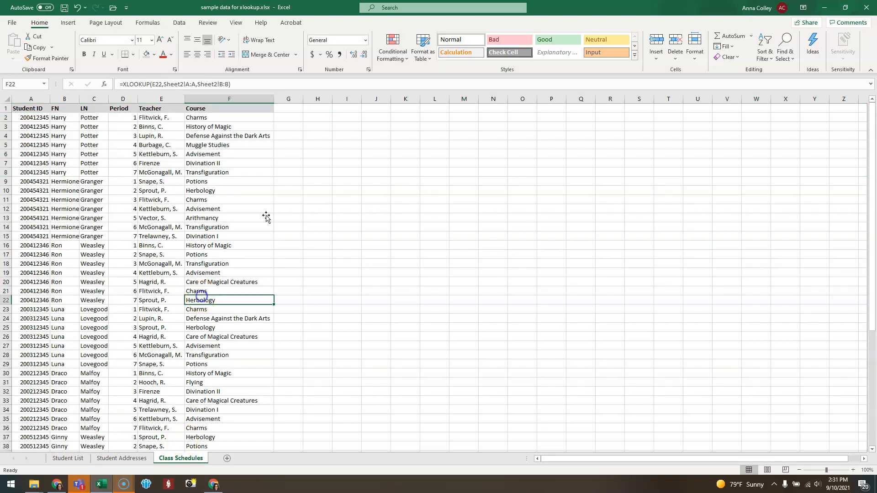
pyautogui.click(288, 108)
pyautogui.write('Identifier')
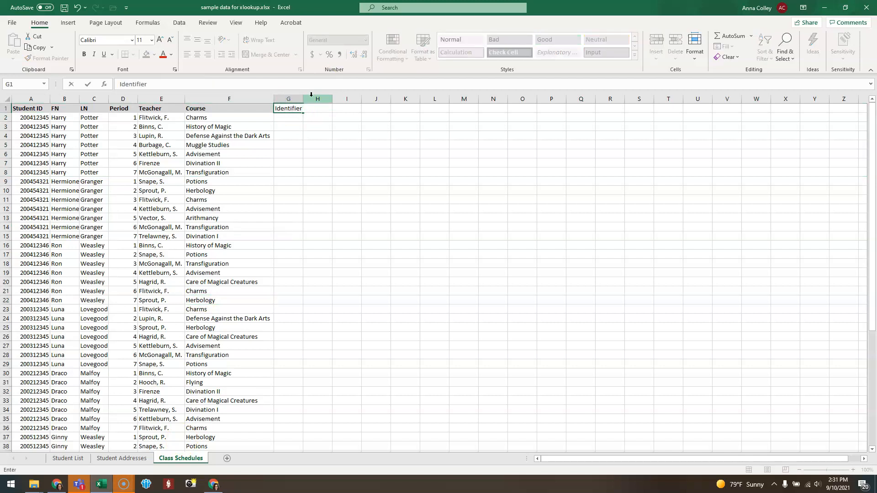
pyautogui.press('Return')
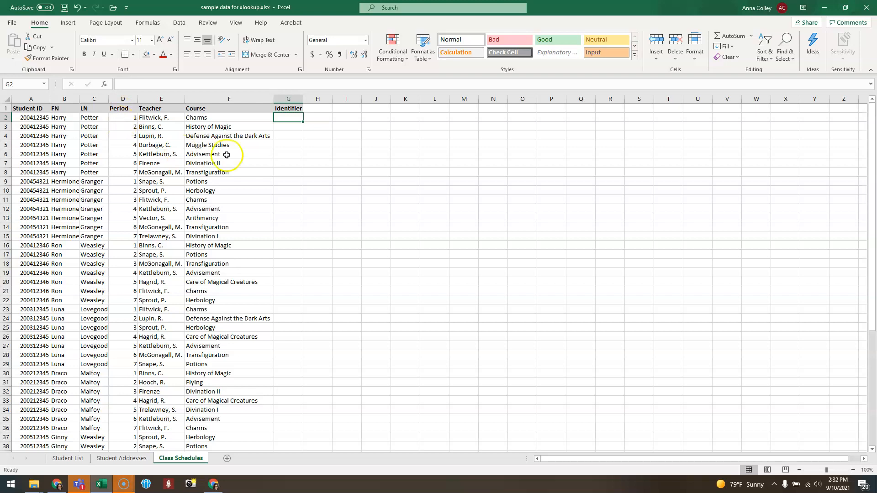
# Enter =CONCAT(A2,"-",D2) in cell G2 to join the student ID and period with a hyphen
pyautogui.write('=')
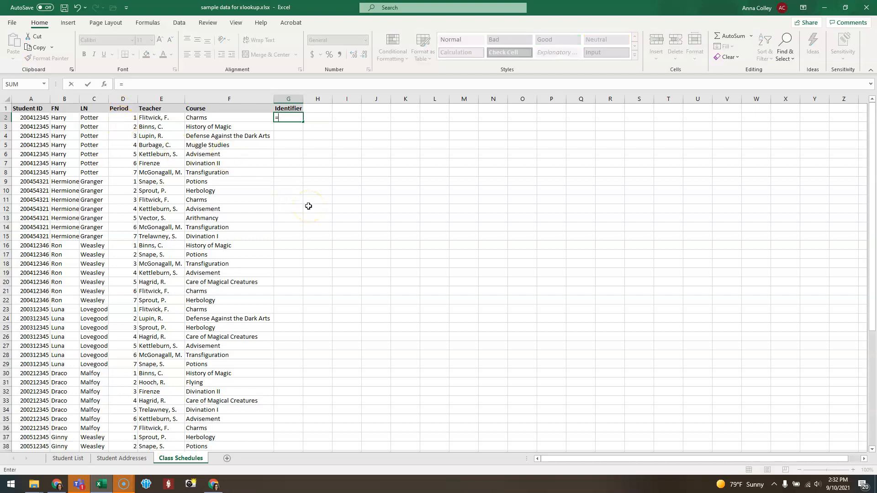
pyautogui.write('concat(')
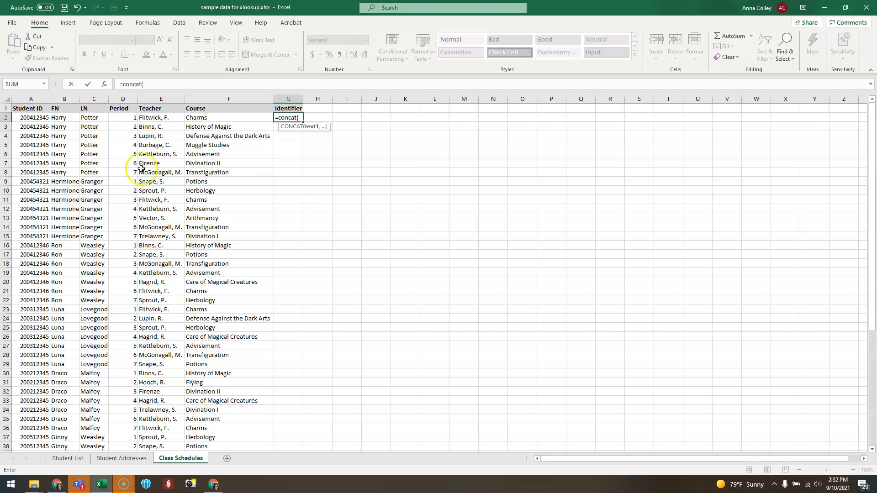
pyautogui.click(46, 117)
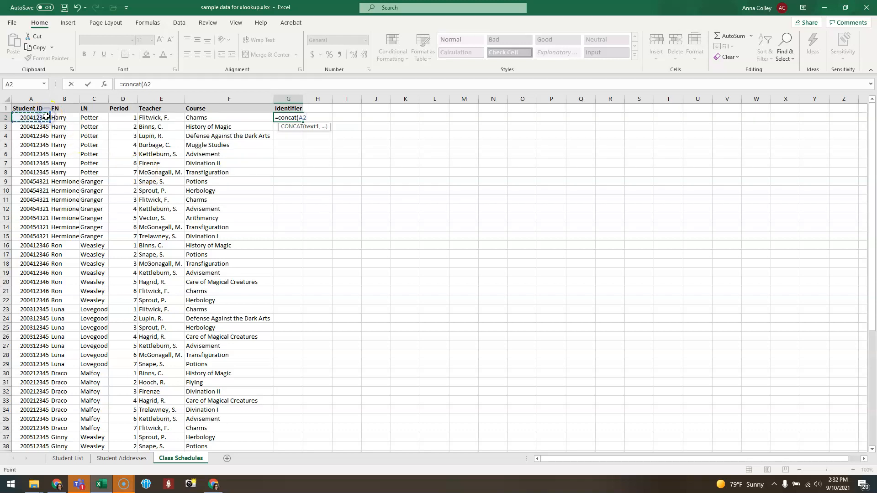
pyautogui.write(',"-')
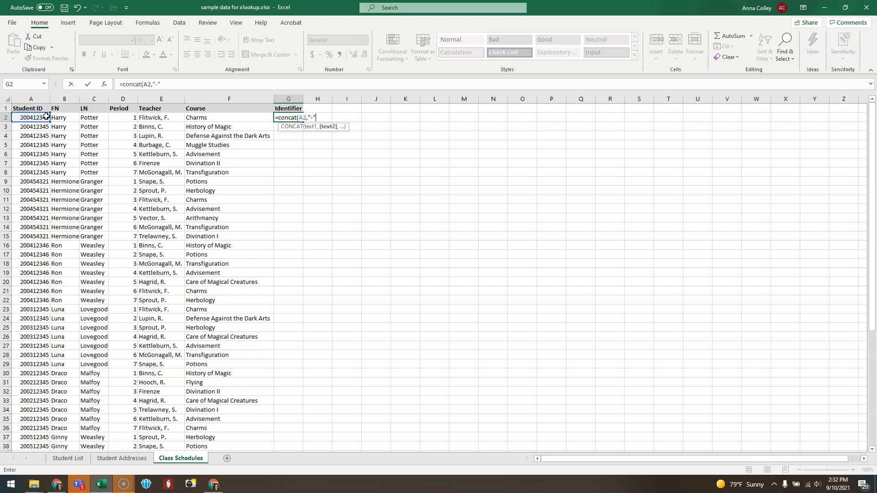
pyautogui.write(',')
pyautogui.click(120, 117)
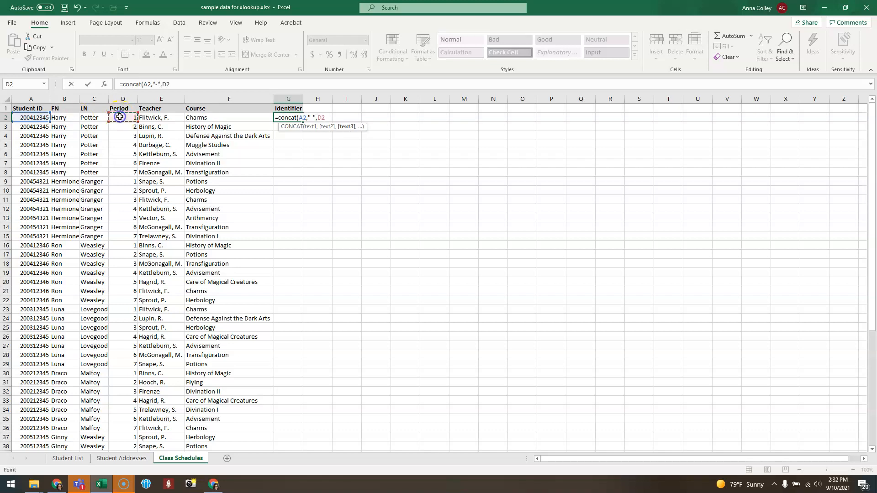
pyautogui.write(')')
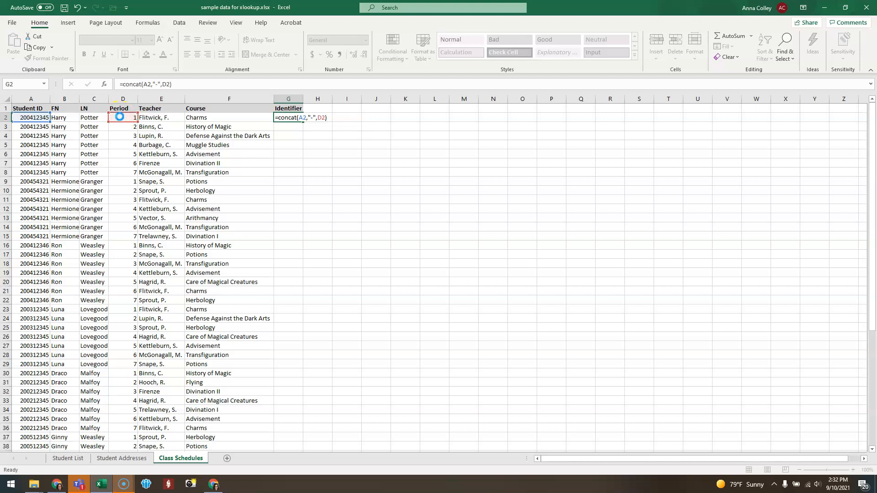
pyautogui.press('Return')
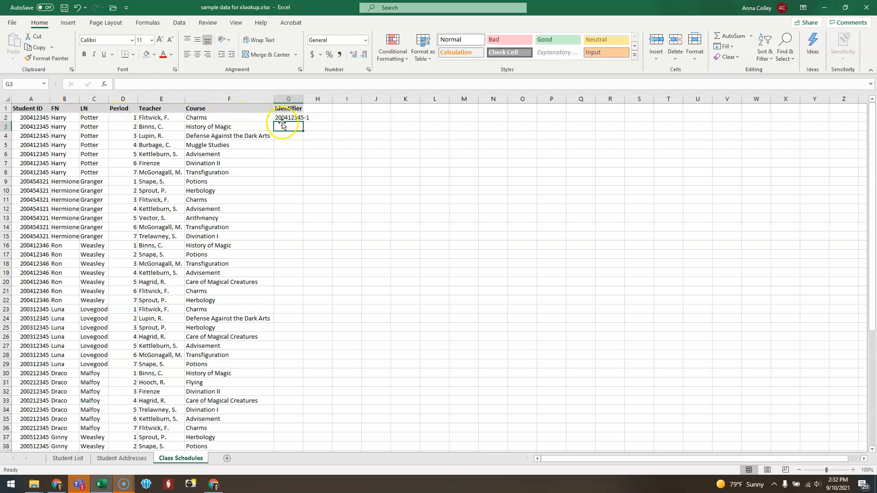
# Fill the Identifier formula from G2 down column G through all schedule rows and spot-check the results
pyautogui.click(299, 118)
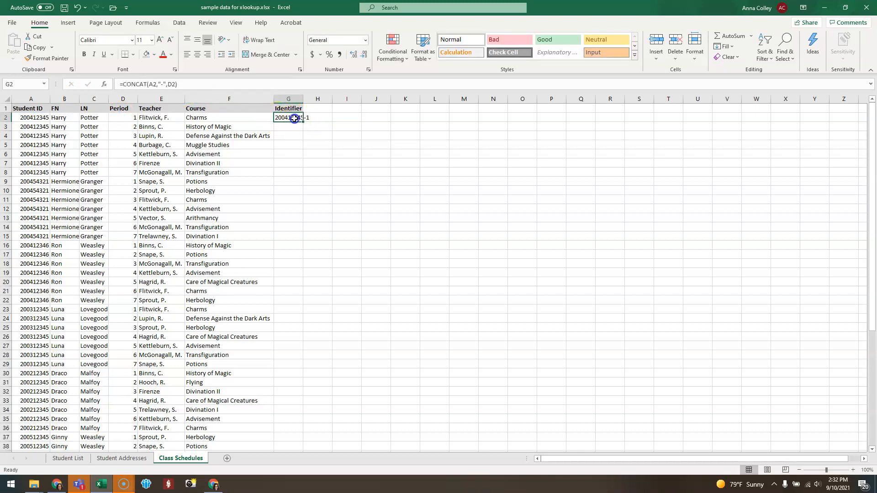
pyautogui.doubleClick(304, 122)
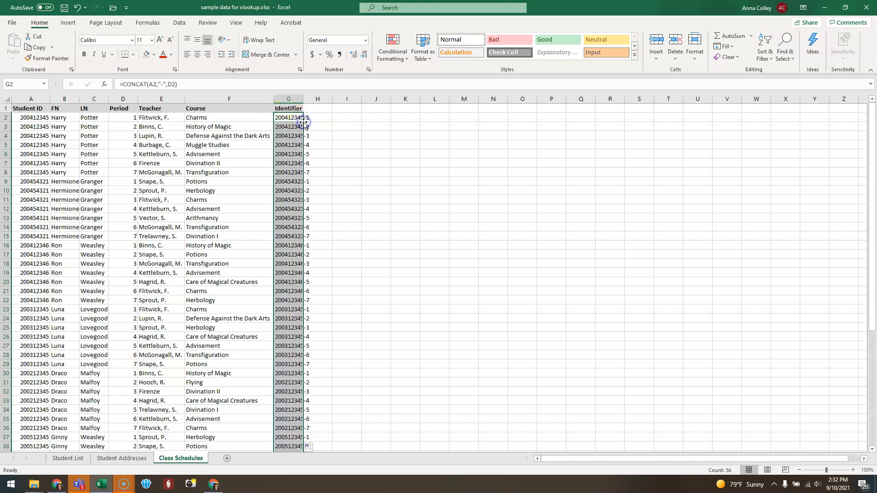
pyautogui.click(280, 173)
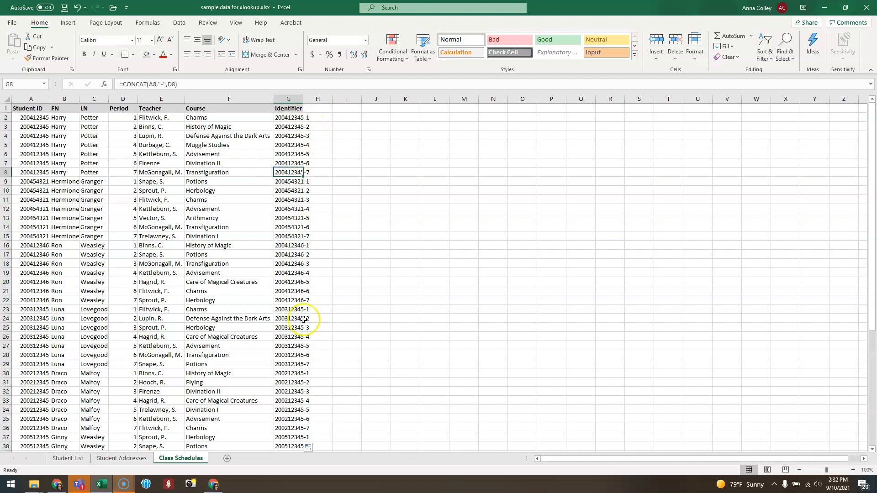
pyautogui.click(295, 392)
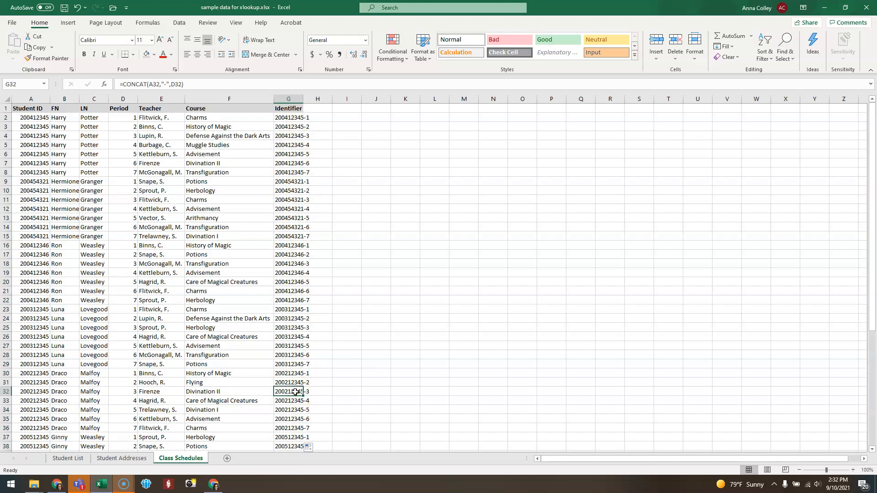
# Add the column header "3rd period identifier" in cell J1 of the Student List sheet
pyautogui.click(76, 459)
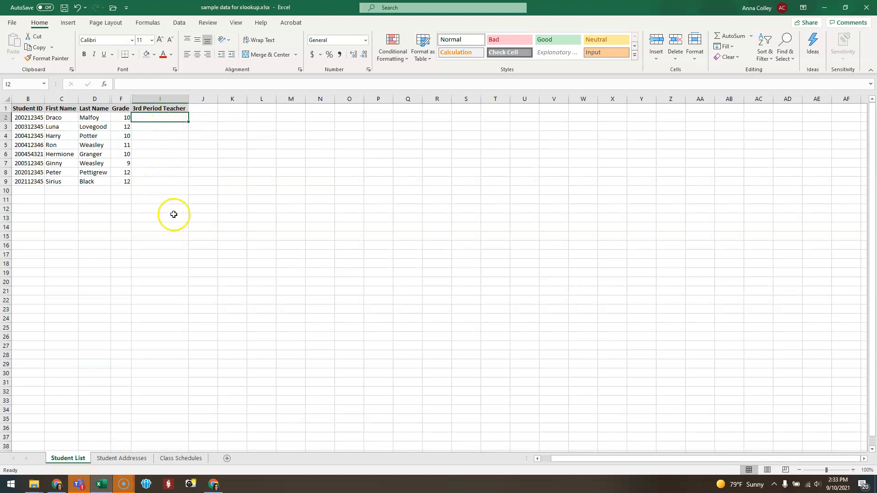
pyautogui.click(206, 109)
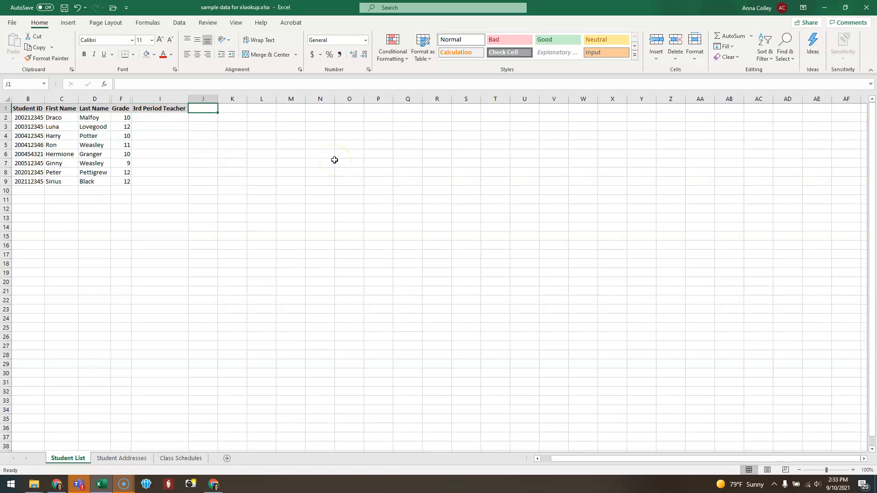
pyautogui.write('Period I')
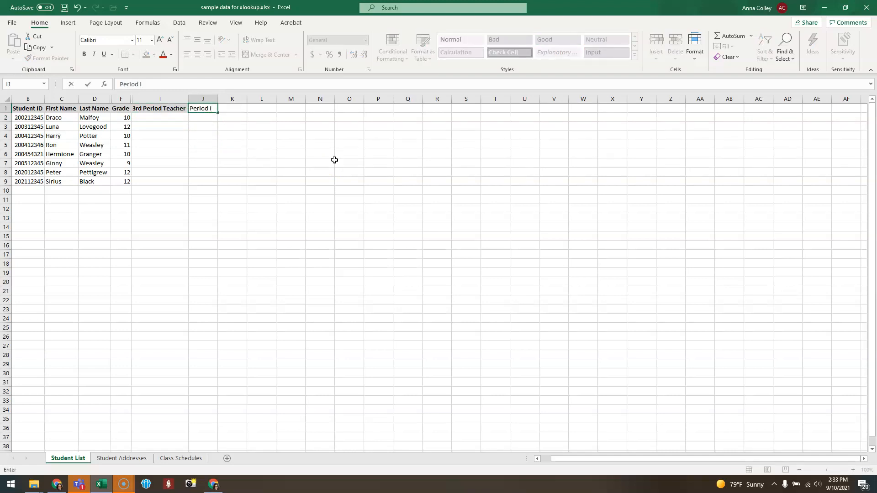
pyautogui.press('BackSpace')
pyautogui.press('BackSpace')
pyautogui.press('BackSpace')
pyautogui.press('BackSpace')
pyautogui.press('BackSpace')
pyautogui.press('BackSpace')
pyautogui.write('3rd period id')
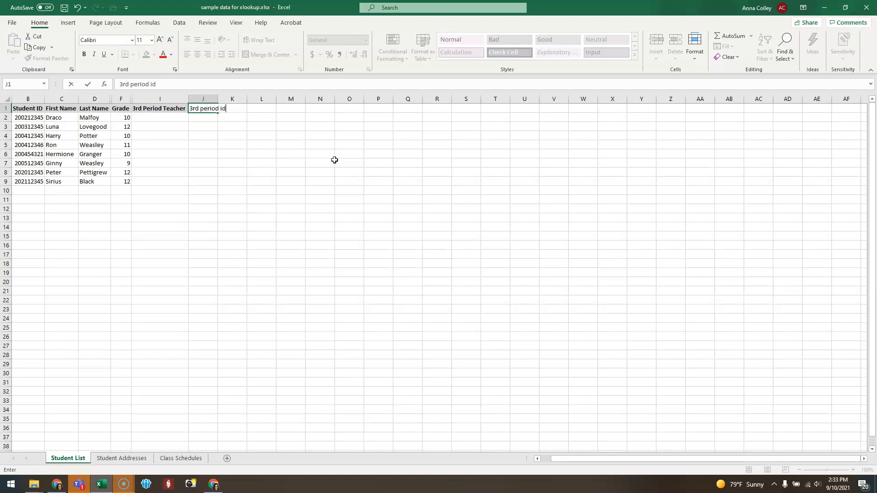
pyautogui.write('entifier')
pyautogui.press('Return')
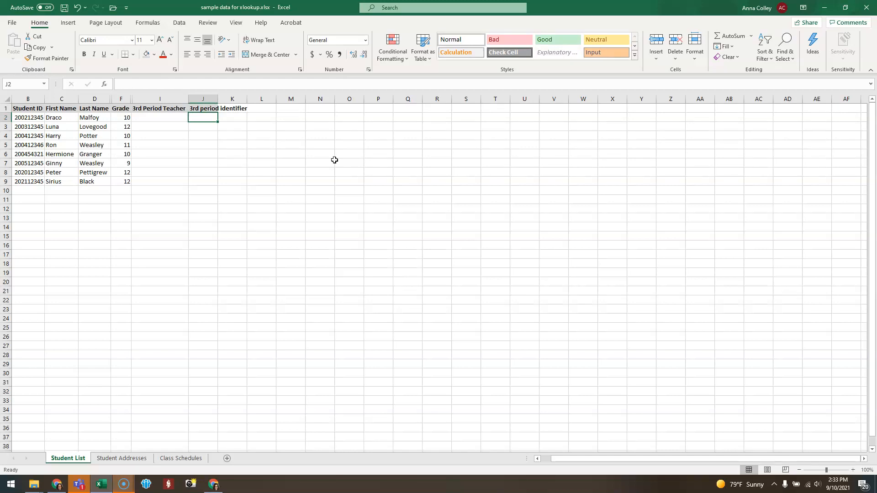
# Enter =CONCAT(B2,"-3") in cell J2 to append the period number to the student ID
pyautogui.write('conc')
pyautogui.press('BackSpace')
pyautogui.press('BackSpace')
pyautogui.press('BackSpace')
pyautogui.write('=a')
pyautogui.press('BackSpace')
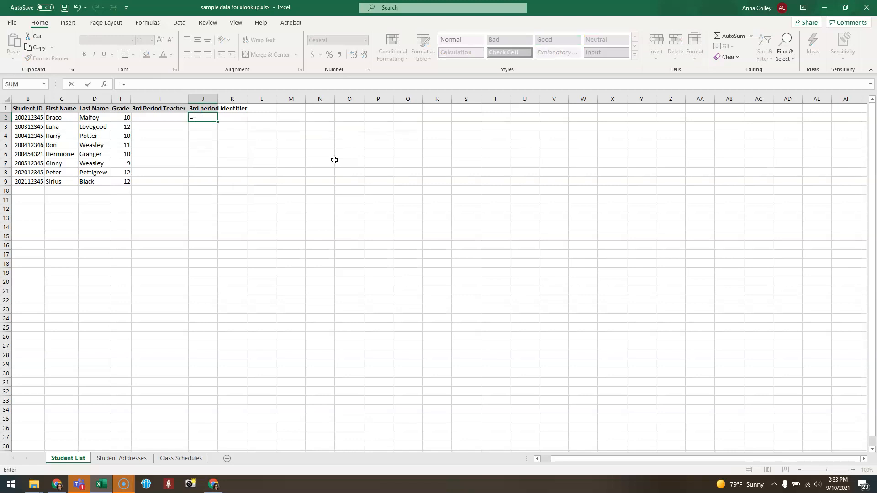
pyautogui.write('conc')
pyautogui.press('Tab')
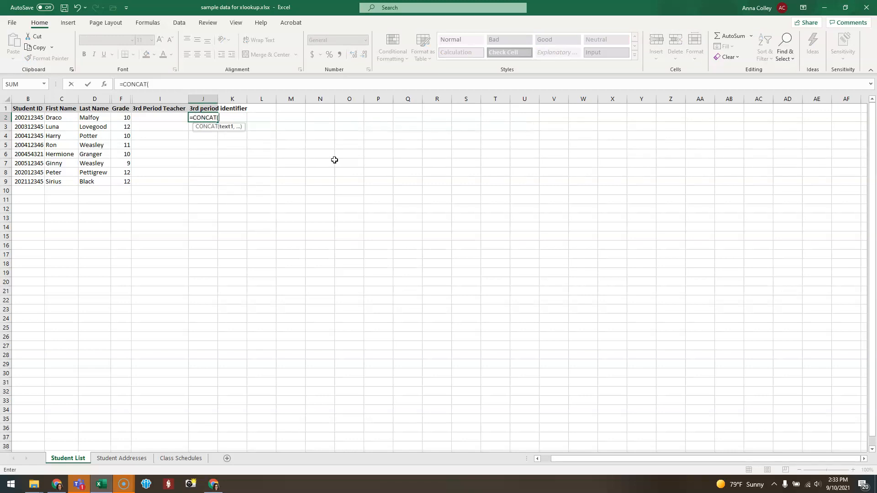
pyautogui.click(33, 118)
pyautogui.write(',')
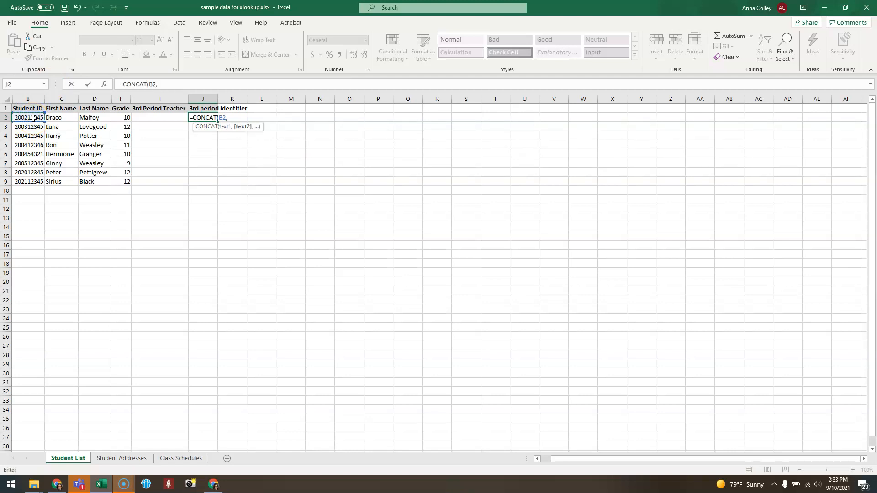
pyautogui.write('"-3")')
pyautogui.press('Return')
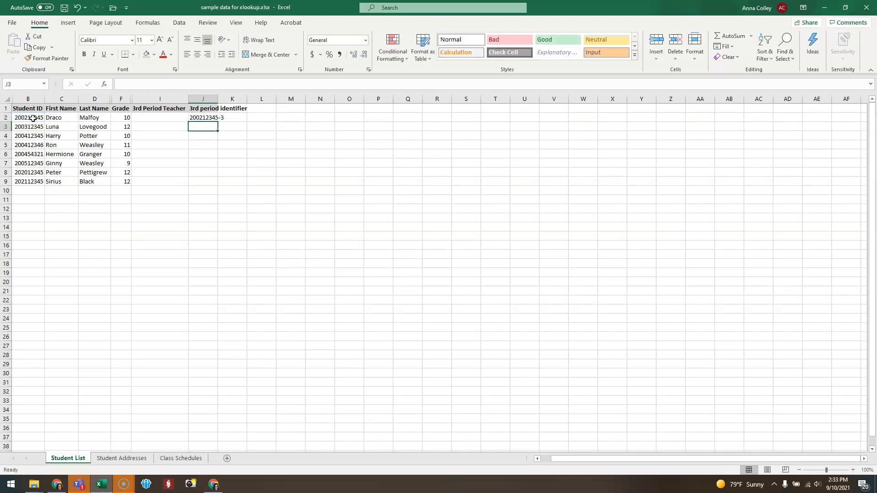
# Fill the CONCAT formula from J2 down column J to the last student row
pyautogui.click(211, 118)
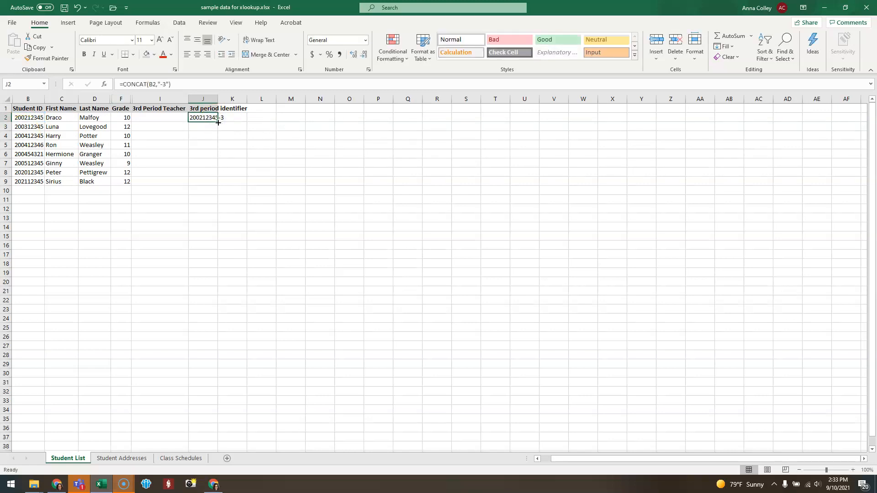
pyautogui.doubleClick(218, 122)
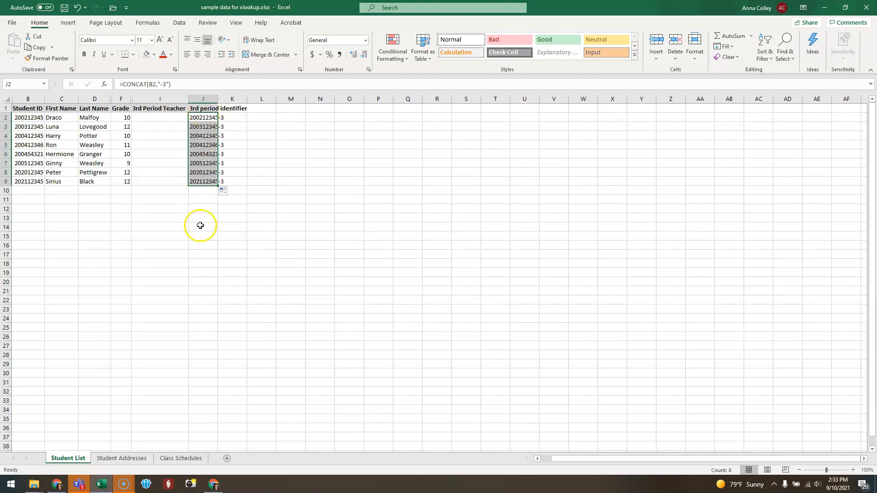
pyautogui.click(171, 118)
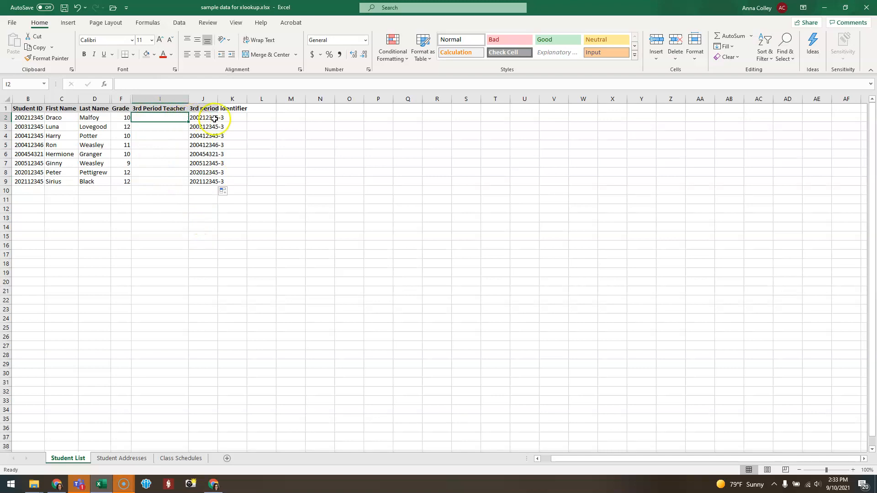
pyautogui.click(214, 118)
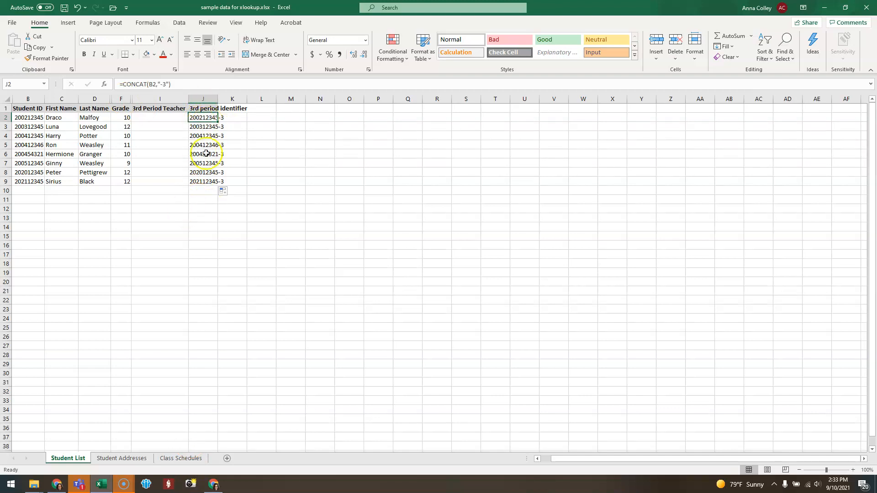
pyautogui.click(211, 99)
pyautogui.rightClick(211, 99)
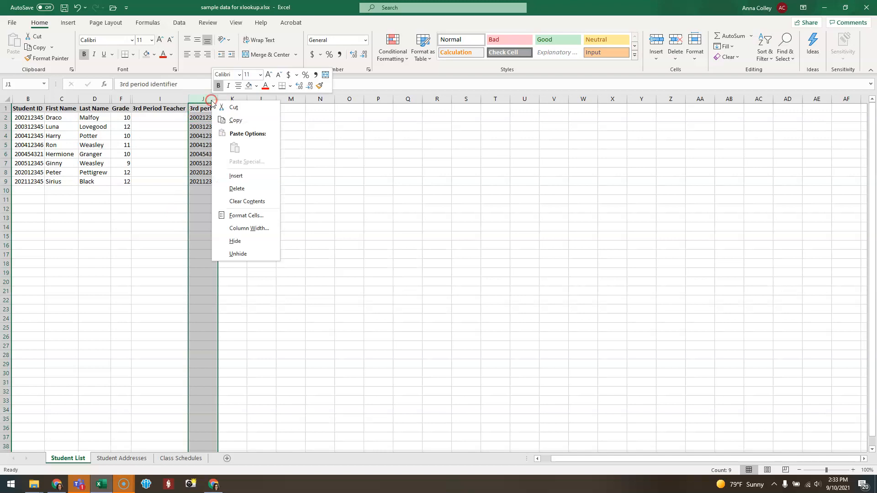
pyautogui.click(235, 120)
pyautogui.hotkey('ctrl', 'v')
pyautogui.click(204, 117)
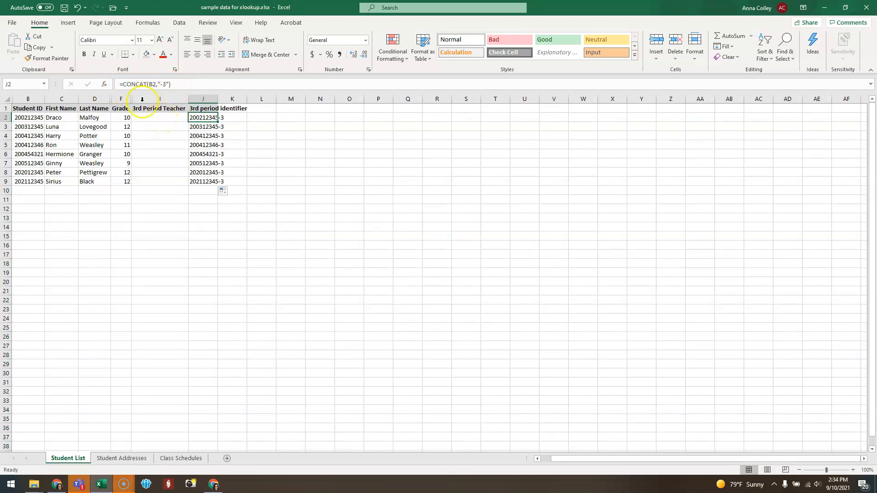
# Delete the entire 3rd period identifier column J from the Student List sheet
pyautogui.click(200, 102)
pyautogui.rightClick(201, 102)
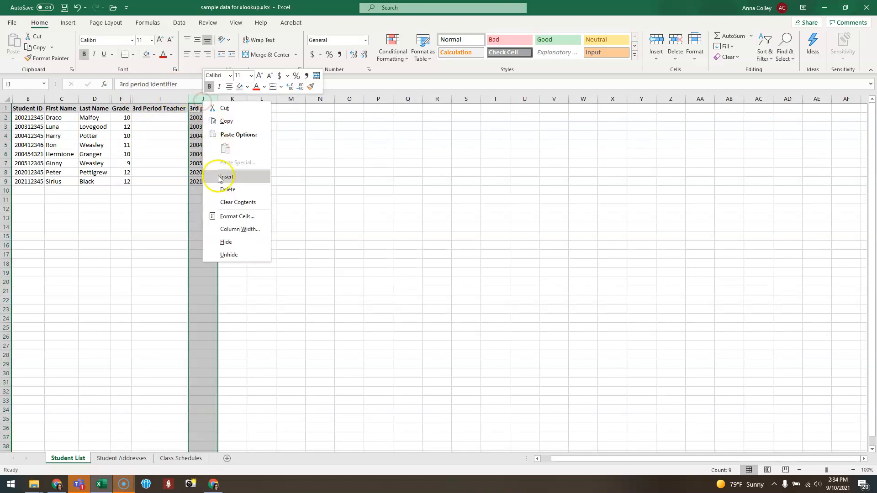
pyautogui.click(227, 189)
# Start an XLOOKUP formula in cell I2 of the Student List sheet with CONCAT(B2,"-3") as its lookup value
pyautogui.moveTo(160, 182); pyautogui.dragTo(151, 117)
pyautogui.click(157, 117)
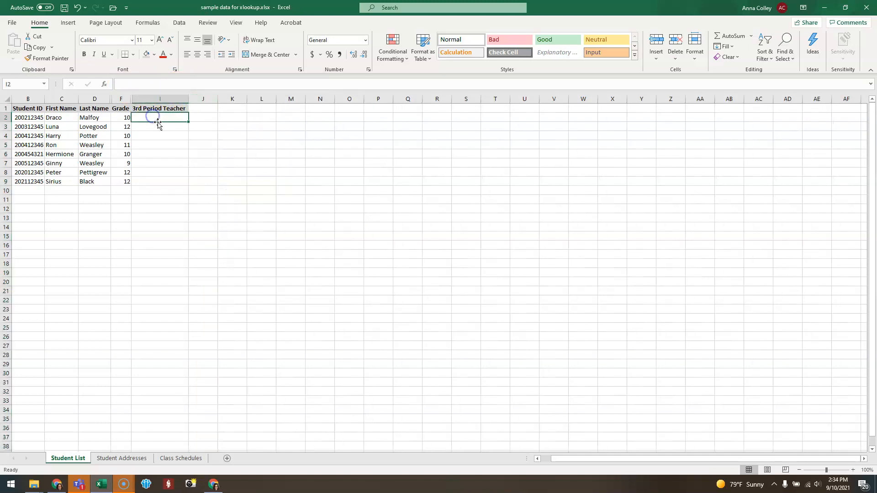
pyautogui.write('=')
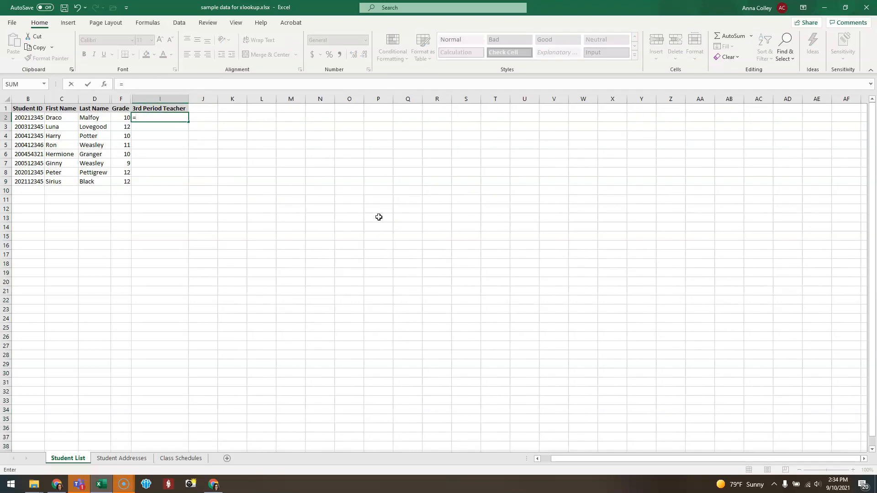
pyautogui.write('xl')
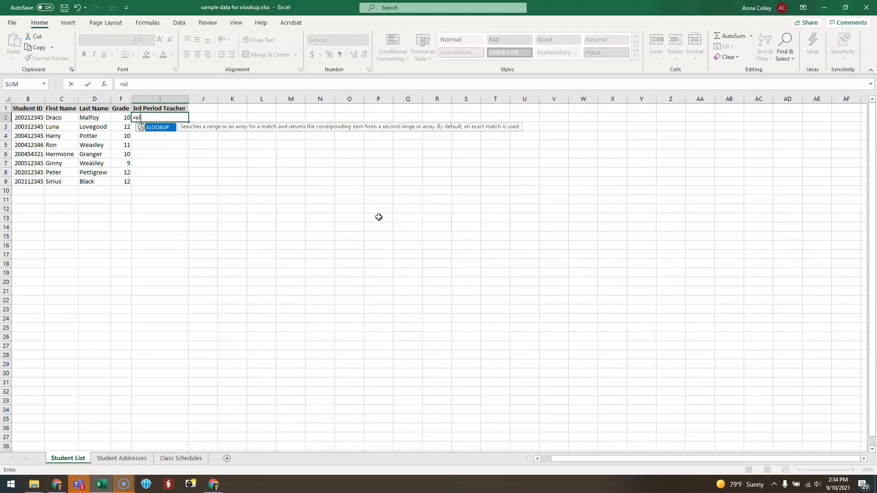
pyautogui.press('Tab')
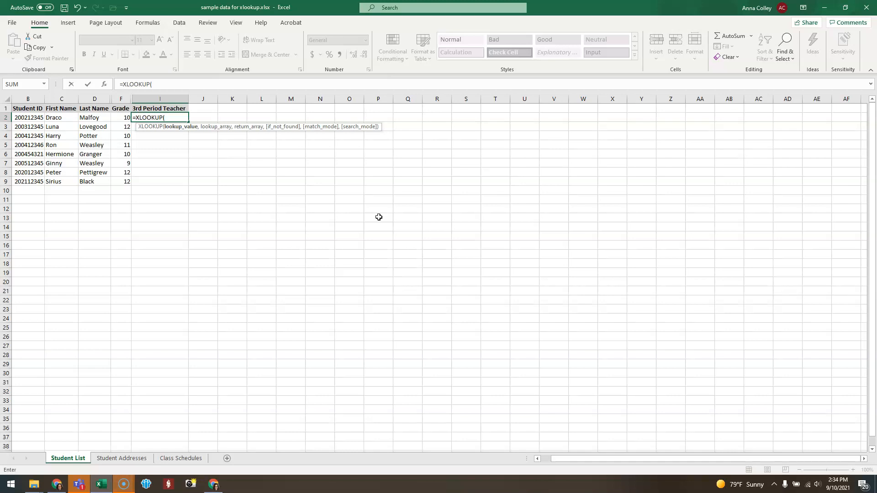
pyautogui.write('concat')
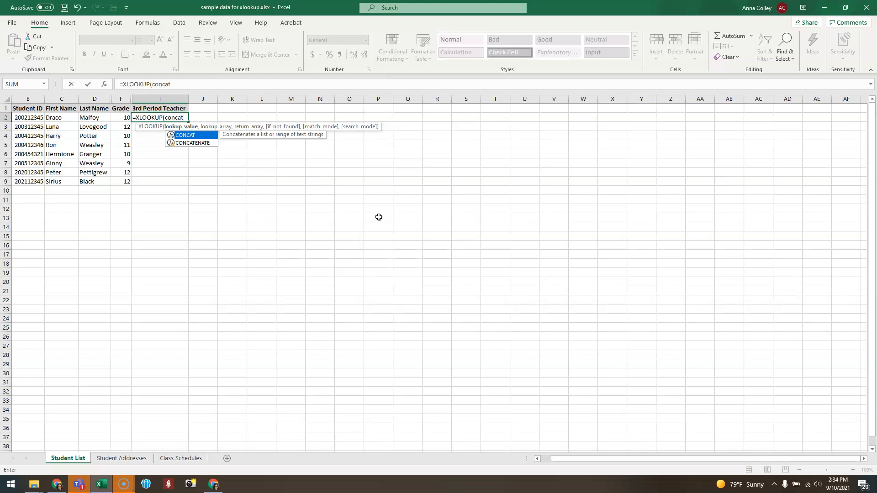
pyautogui.press('Tab')
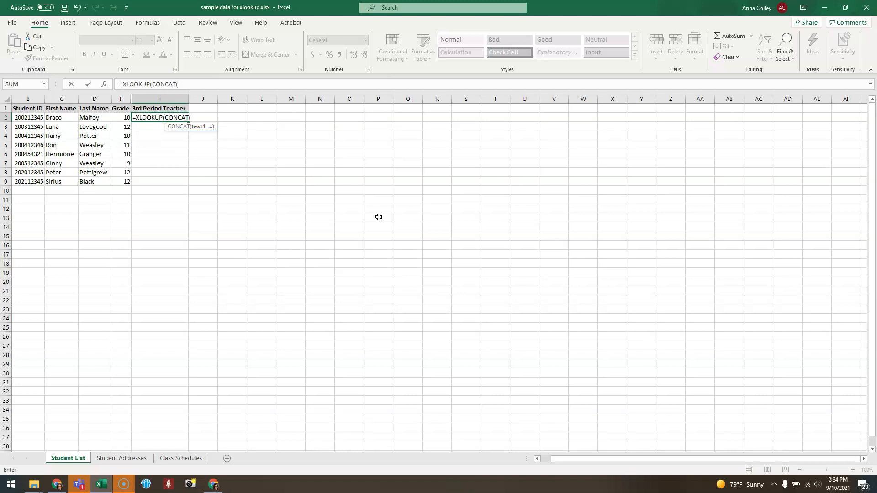
pyautogui.click(27, 118)
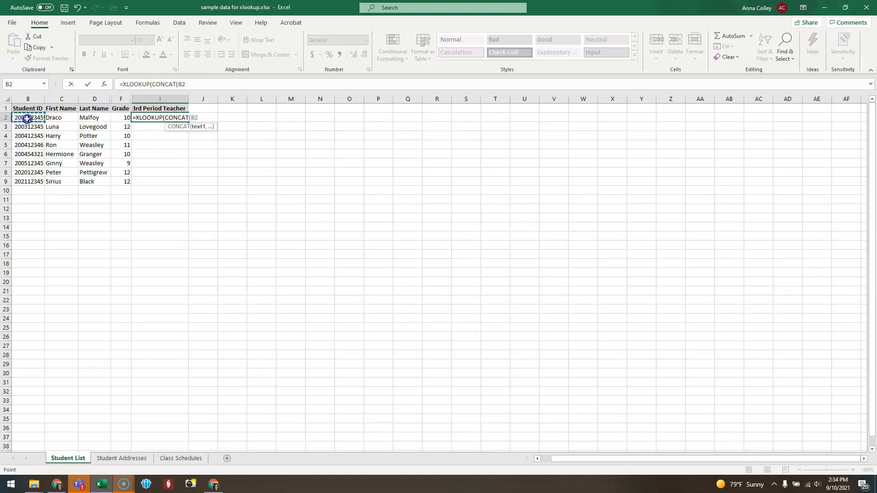
pyautogui.write(',')
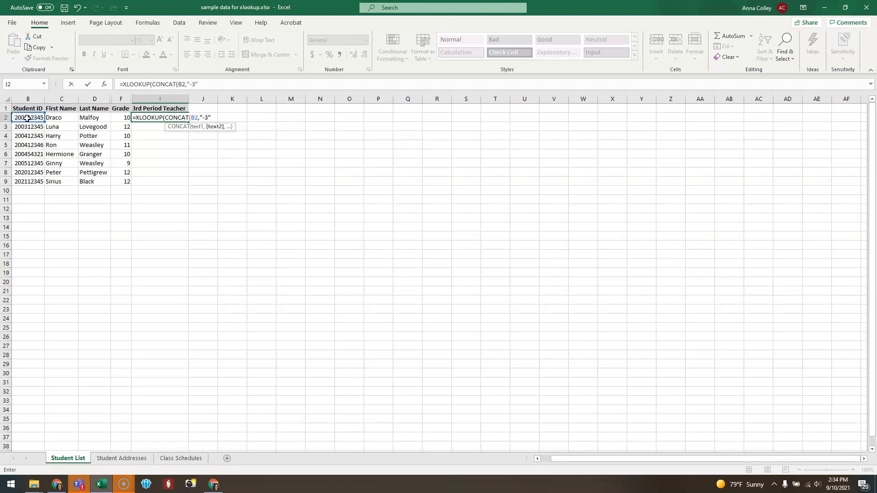
pyautogui.write('"-3"),')
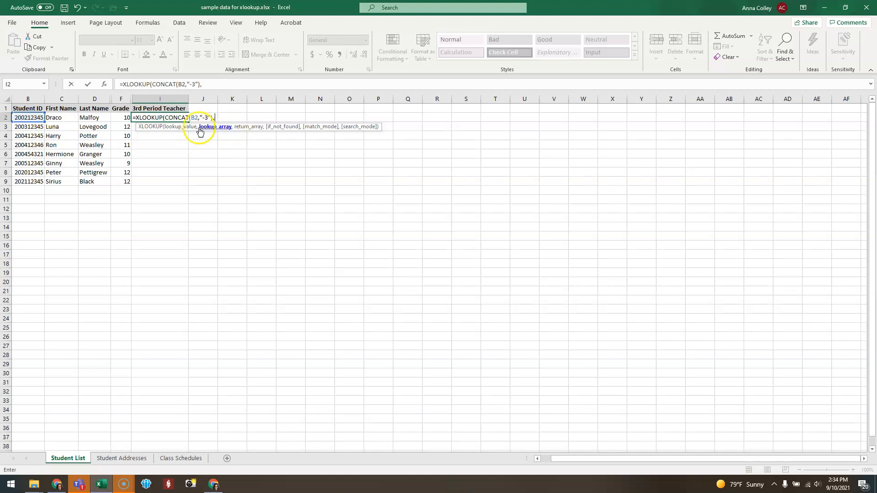
# Complete the XLOOKUP with Class Schedules column G as lookup array and column E as return array, and fill it down to I9
pyautogui.click(182, 460)
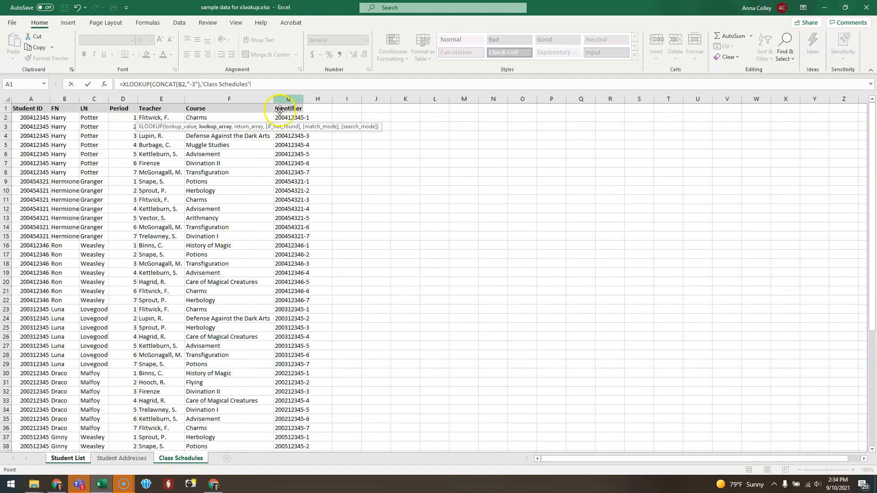
pyautogui.click(291, 97)
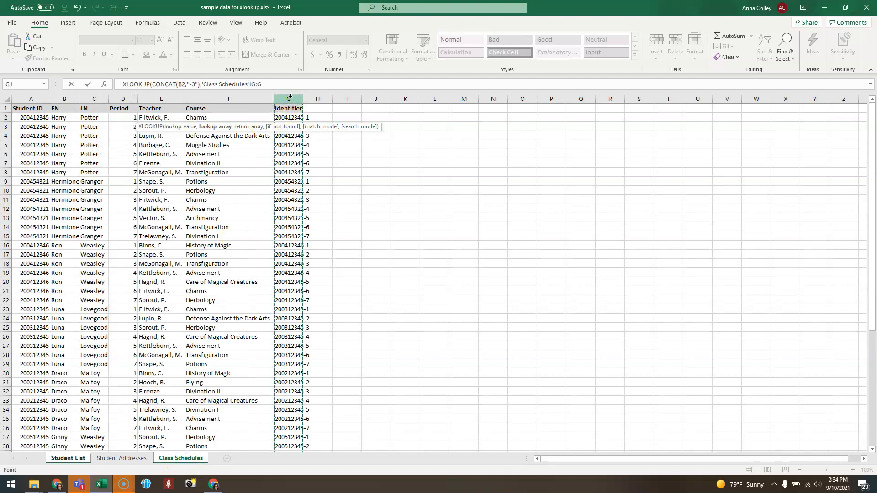
pyautogui.write(',')
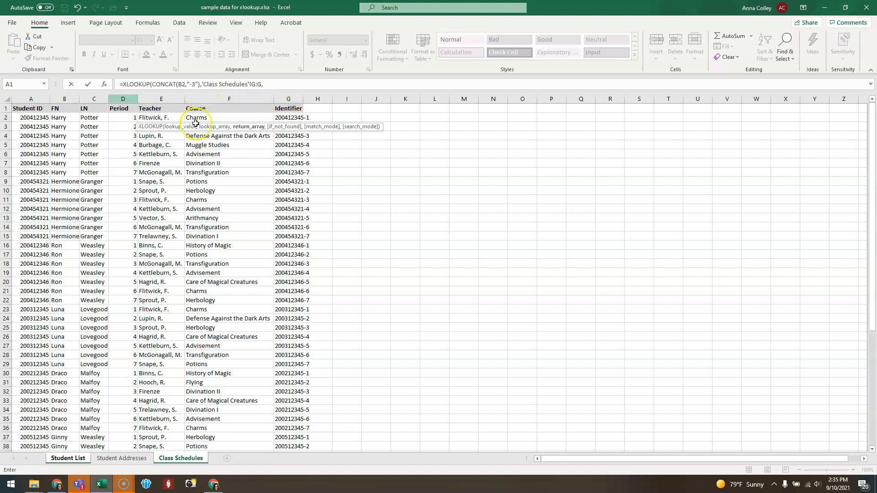
pyautogui.click(161, 98)
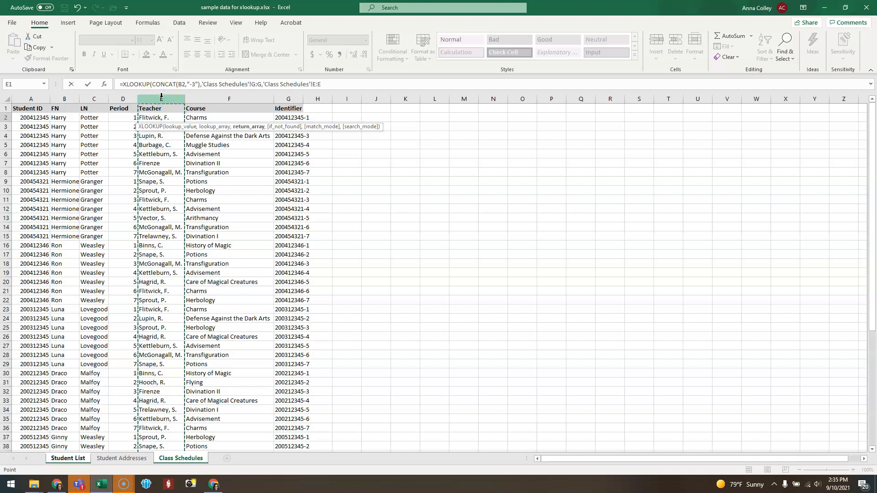
pyautogui.press('Return')
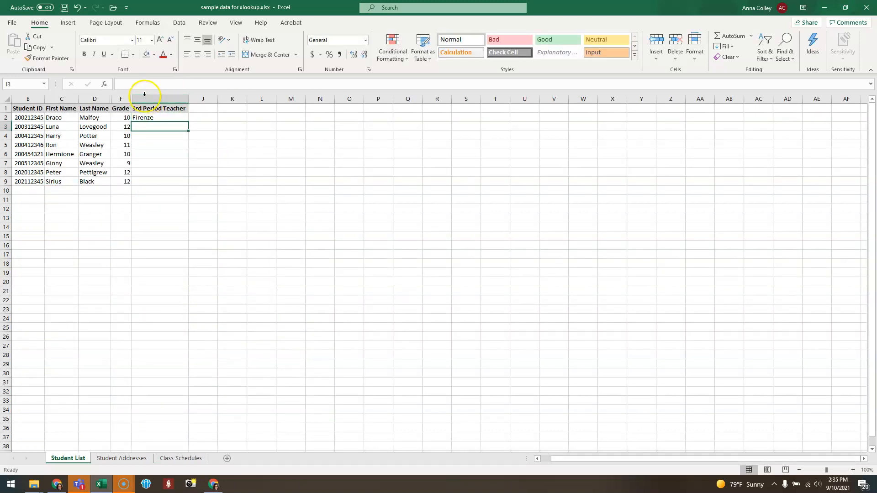
pyautogui.click(162, 117)
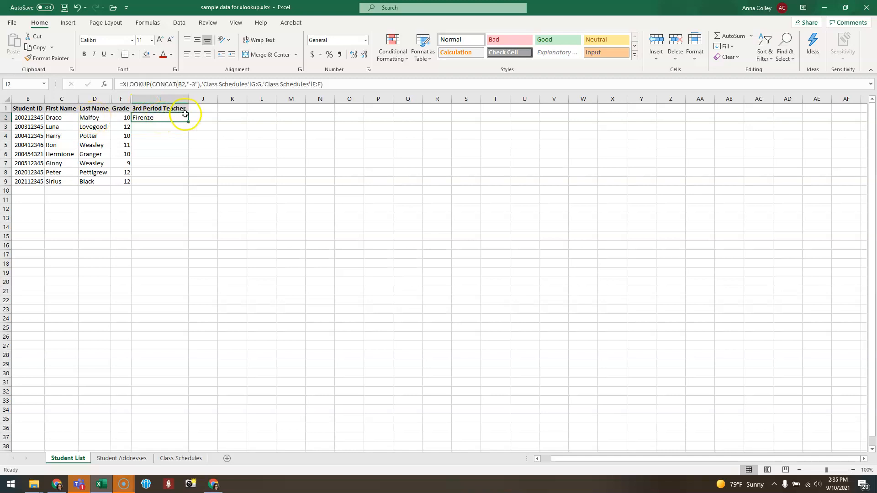
pyautogui.moveTo(188, 122); pyautogui.dragTo(188, 184)
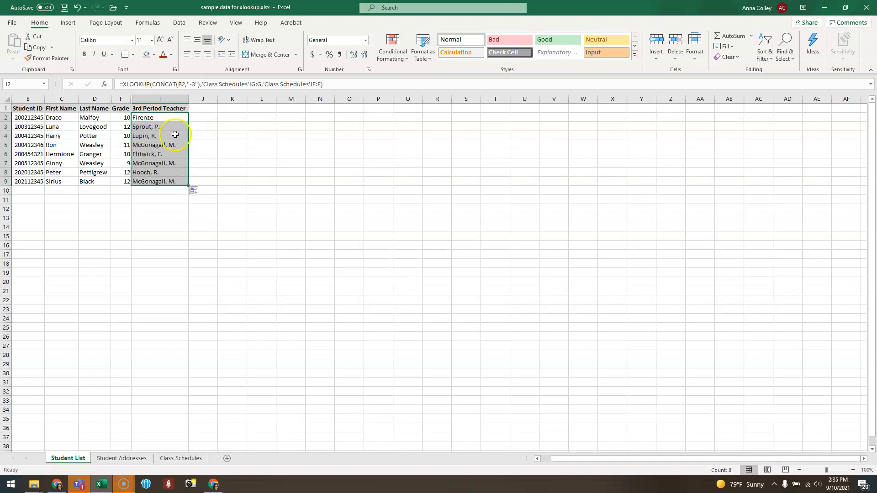
# Examine the XLOOKUP formulas in cells I2 through I9 to check which student ID cell each one references
pyautogui.click(166, 116)
pyautogui.press('Down')
pyautogui.press('Down')
pyautogui.press('Down')
pyautogui.press('Down')
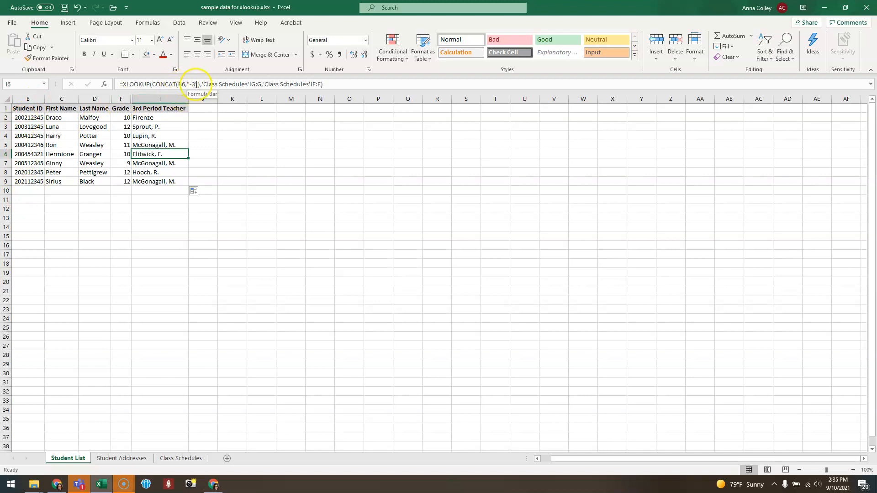
pyautogui.press('Down')
pyautogui.press('Down')
pyautogui.press('Down')
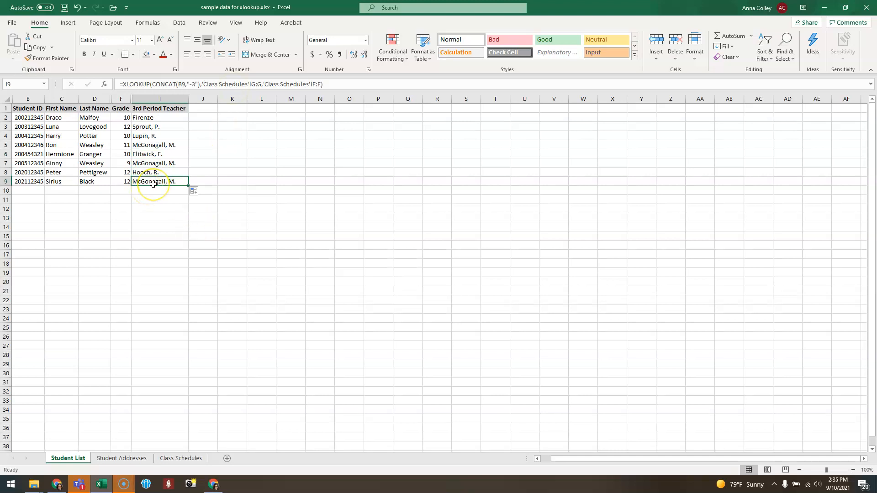
# Name the Identifier column G on the Class Schedules sheet "id"
pyautogui.click(180, 459)
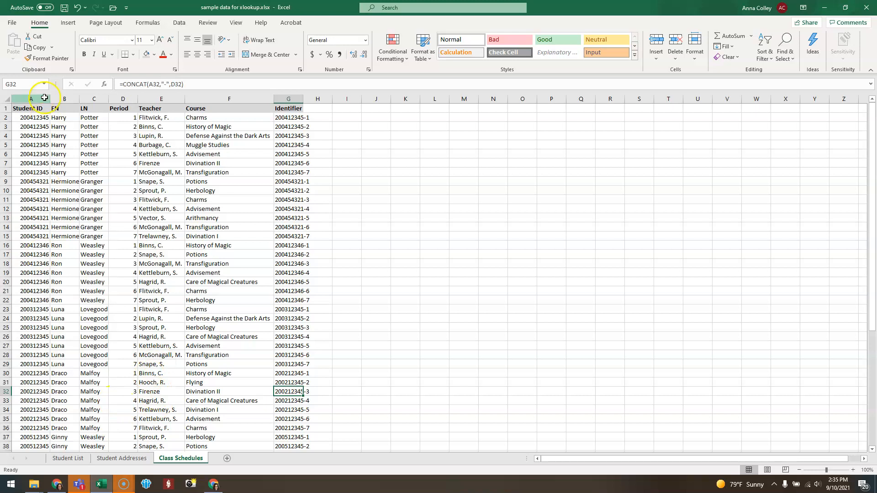
pyautogui.click(290, 98)
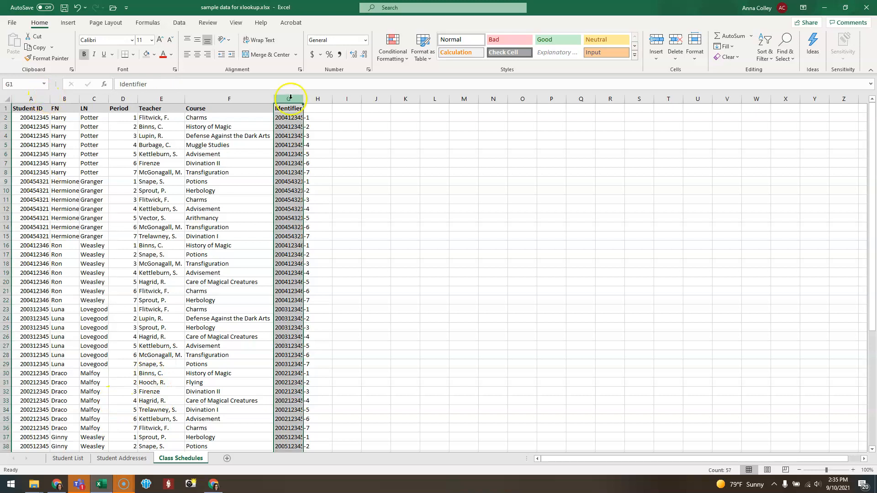
pyautogui.click(25, 84)
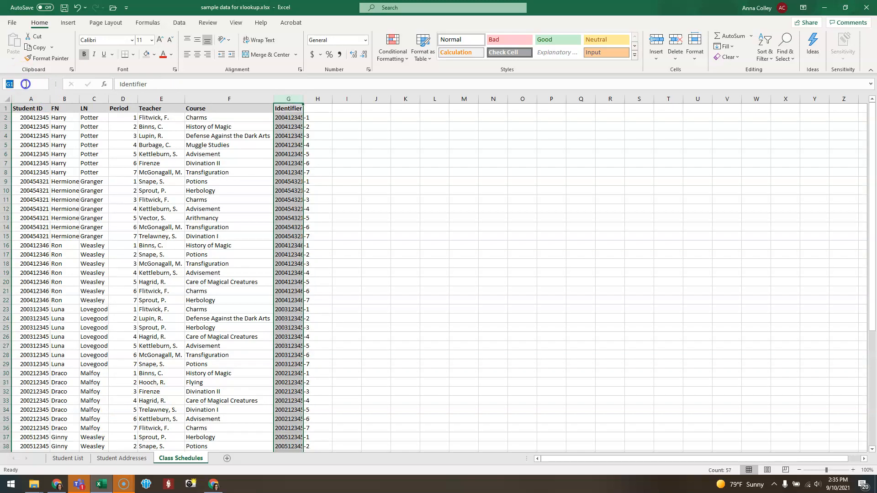
pyautogui.write('id')
# Return to the Student List sheet and review the sheet references in the XLOOKUP formula of cell I2
pyautogui.click(67, 458)
pyautogui.click(148, 118)
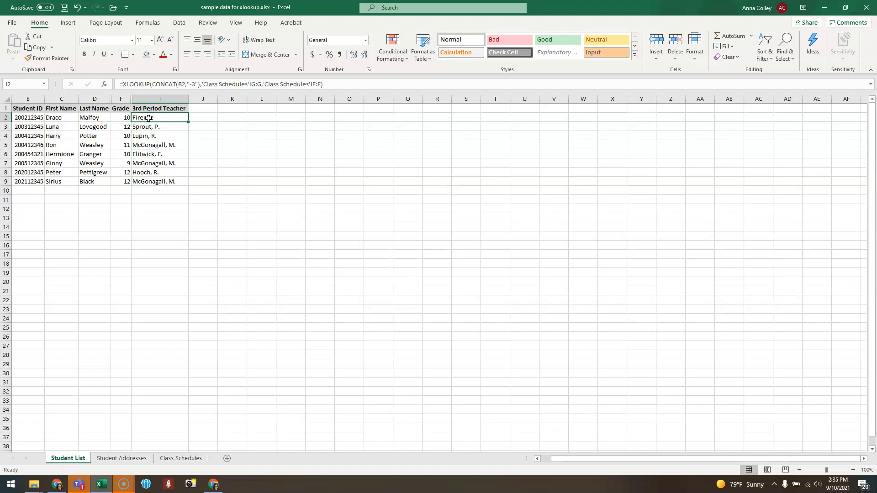
pyautogui.moveTo(149, 118); pyautogui.dragTo(151, 182)
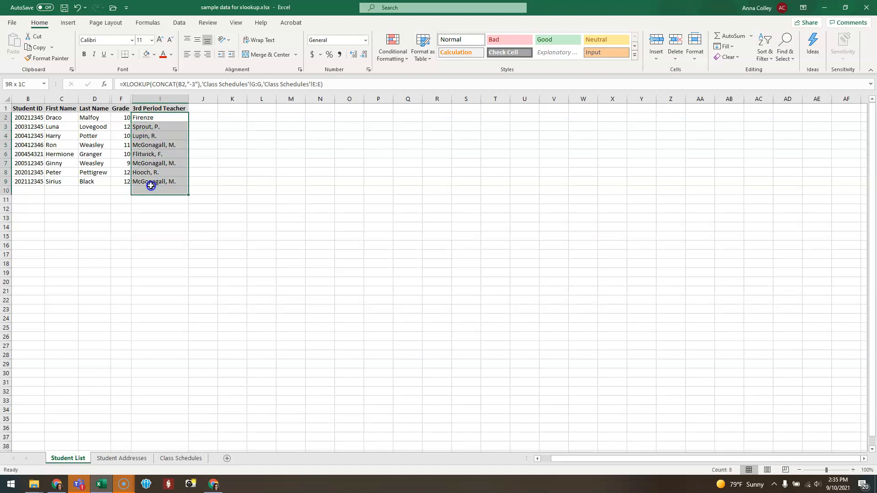
pyautogui.click(160, 118)
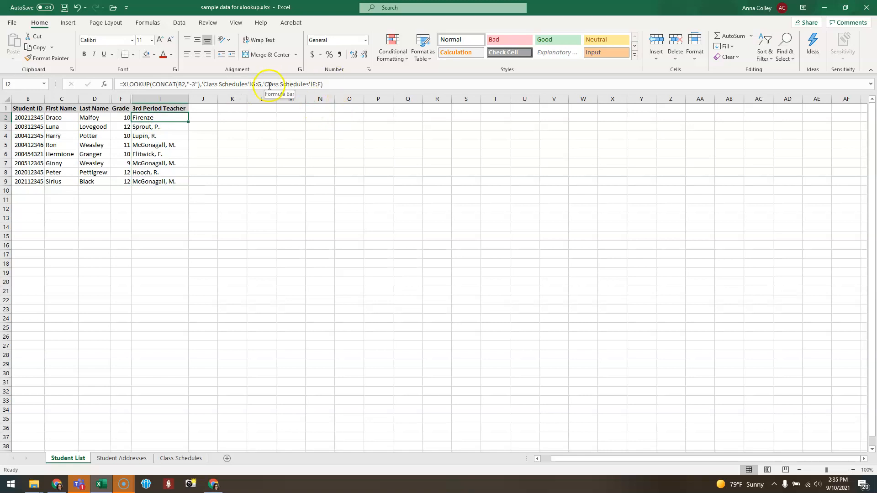
# Name the Teacher column E on the Class Schedules sheet "teacher"
pyautogui.click(181, 458)
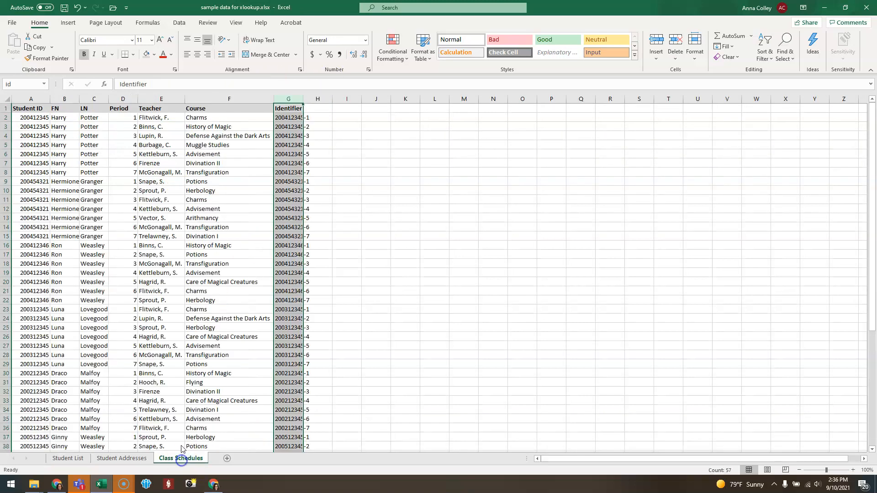
pyautogui.click(151, 99)
pyautogui.click(24, 87)
pyautogui.write('teacher')
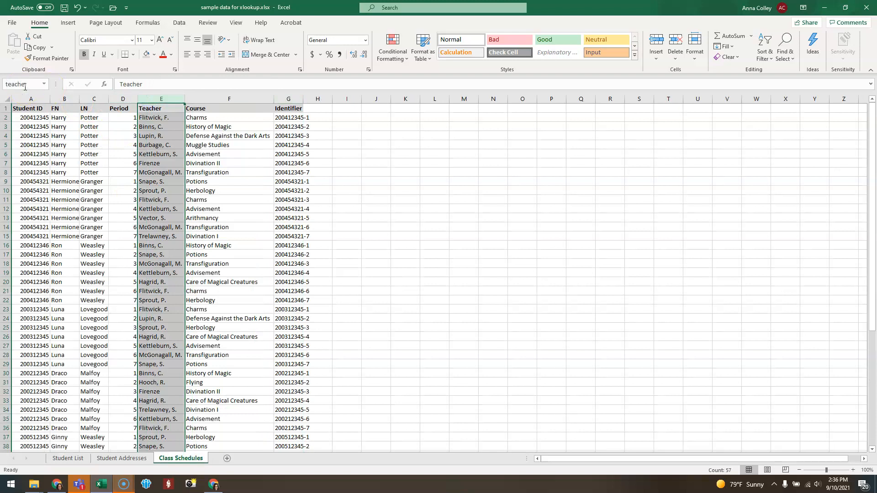
# Replace the formula in I2 on the Student List sheet with =XLOOKUP(CONCAT(B2,"-3"),id,teacher)
pyautogui.click(67, 458)
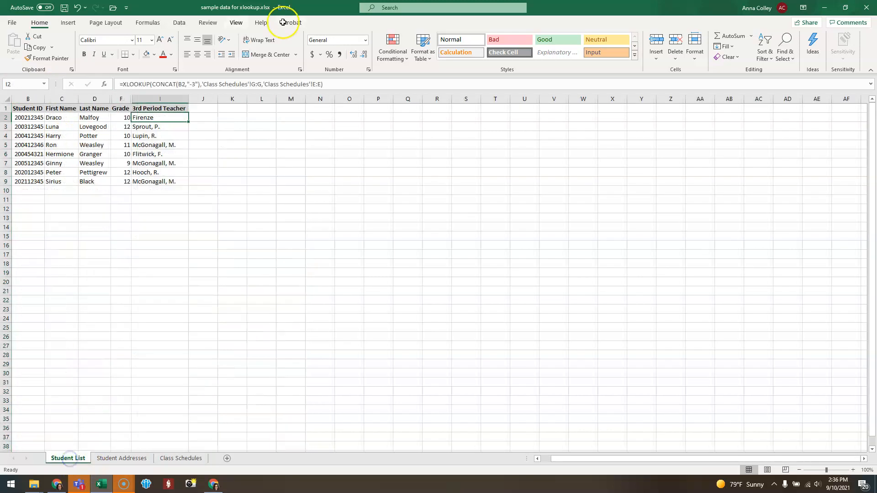
pyautogui.write('=')
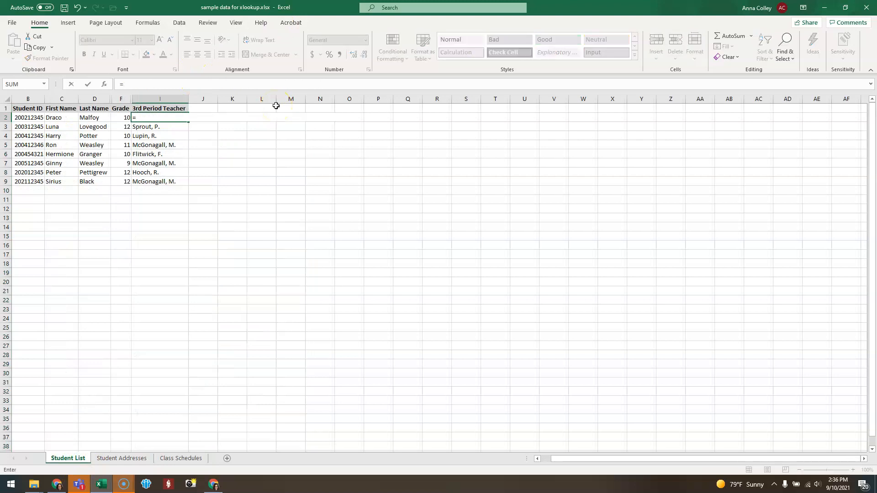
pyautogui.write('xloo')
pyautogui.press('Tab')
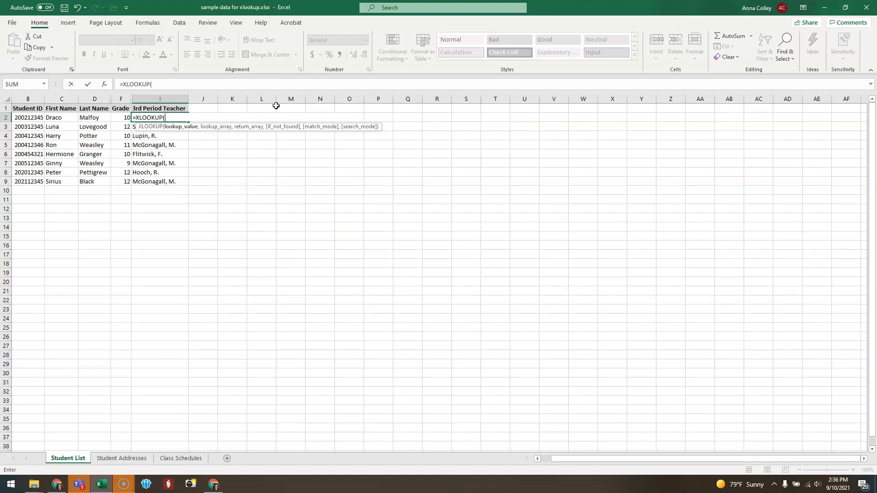
pyautogui.write('concat')
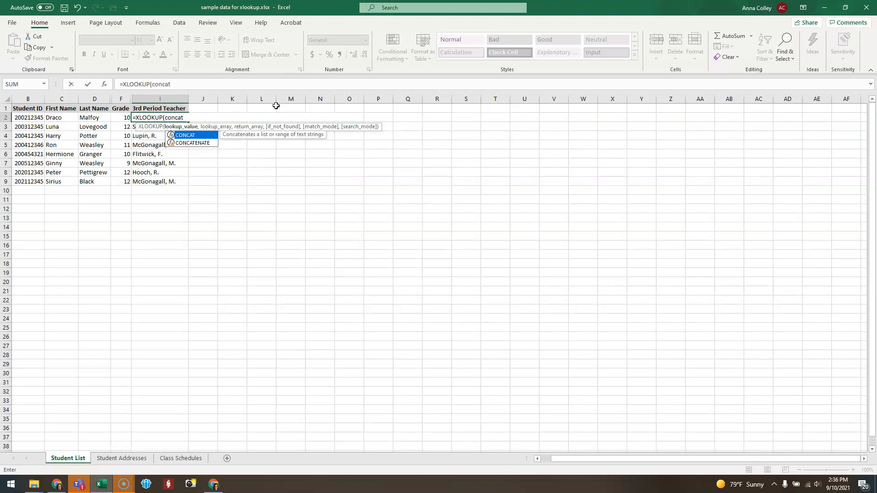
pyautogui.press('Tab')
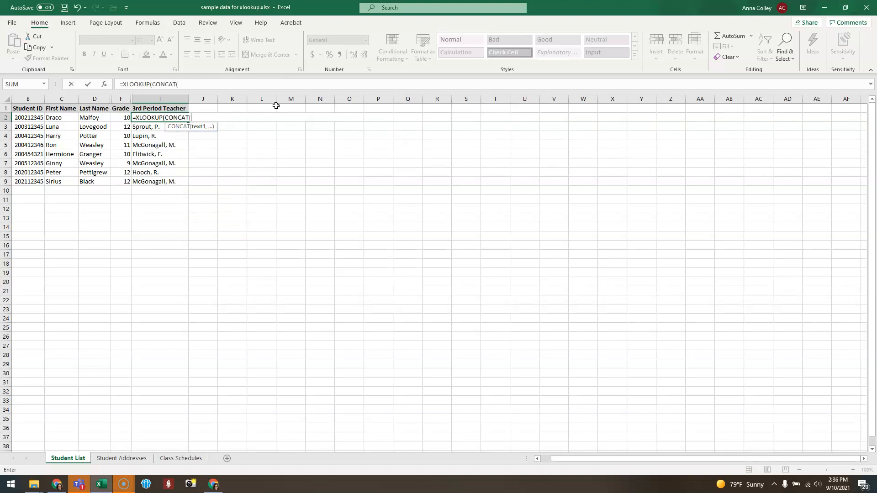
pyautogui.click(36, 119)
pyautogui.write(',"-')
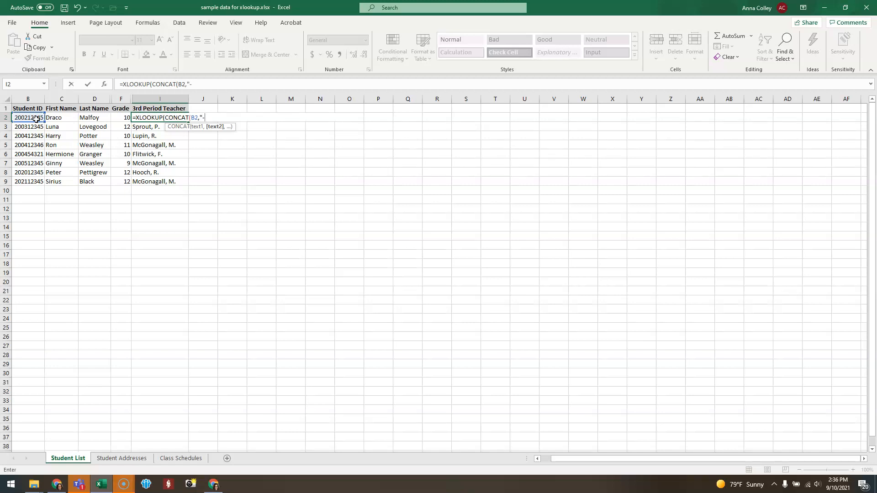
pyautogui.write('3"),')
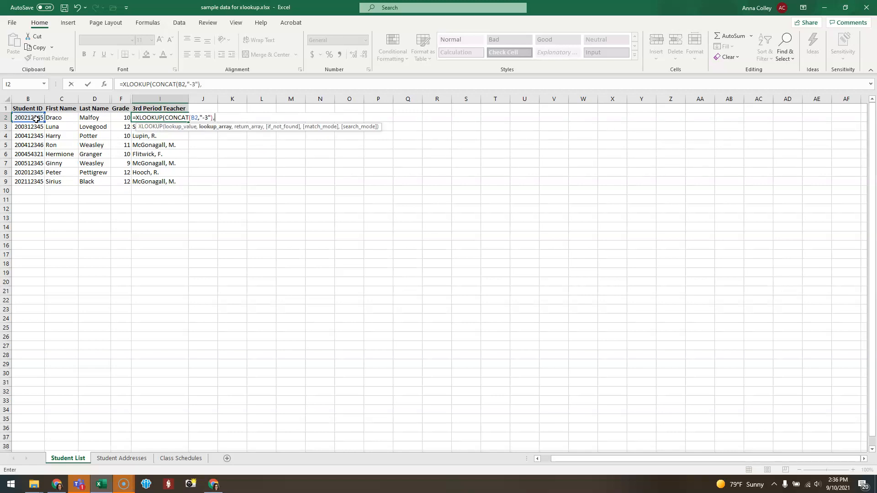
pyautogui.write('id,')
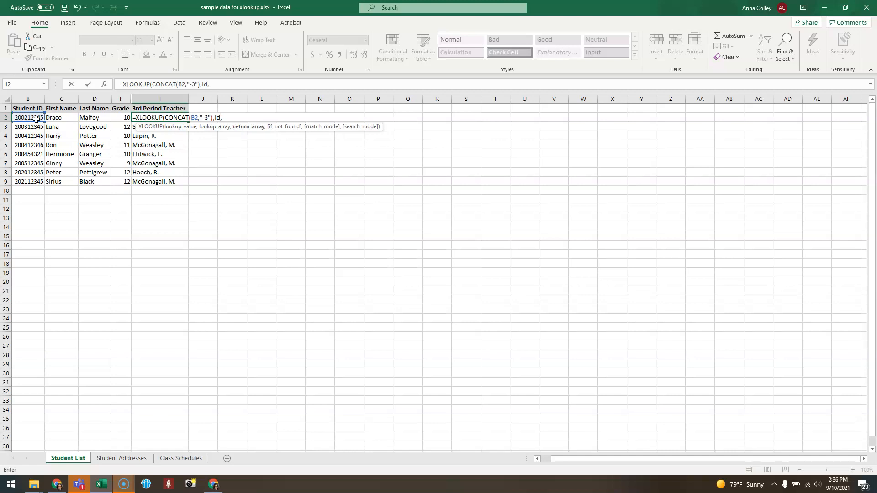
pyautogui.write('tea')
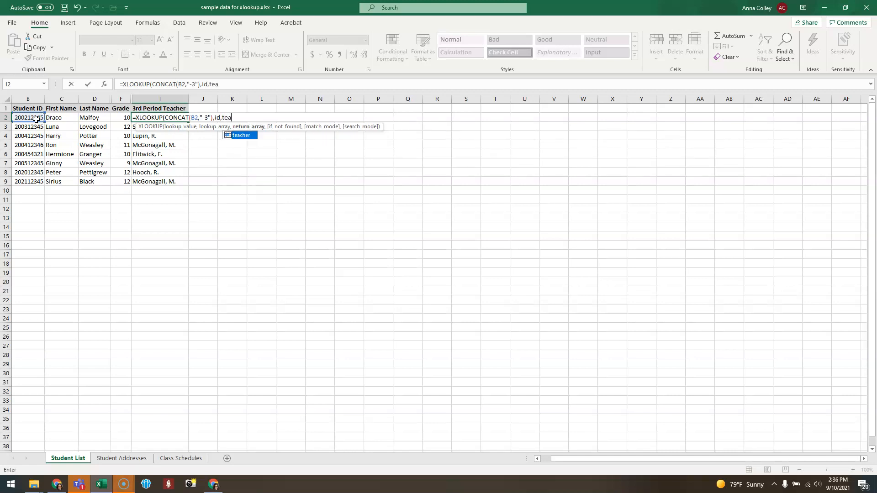
pyautogui.write('cher)')
pyautogui.press('Return')
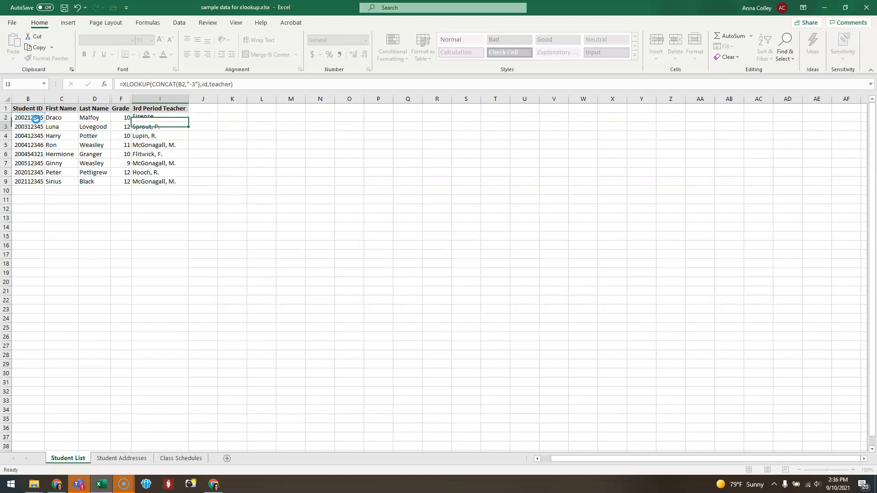
# Fill the named-range XLOOKUP formula from I2 down through I9
pyautogui.click(181, 117)
pyautogui.moveTo(187, 120); pyautogui.dragTo(186, 186)
pyautogui.click(169, 117)
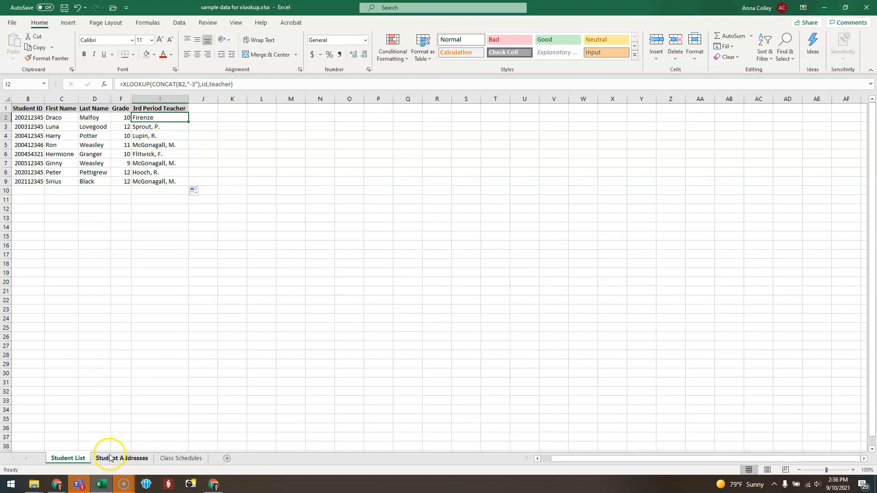
# On the Class Schedules sheet, autofit column G and enter the header "CourseIdentifier" in H1
pyautogui.click(180, 459)
pyautogui.click(236, 262)
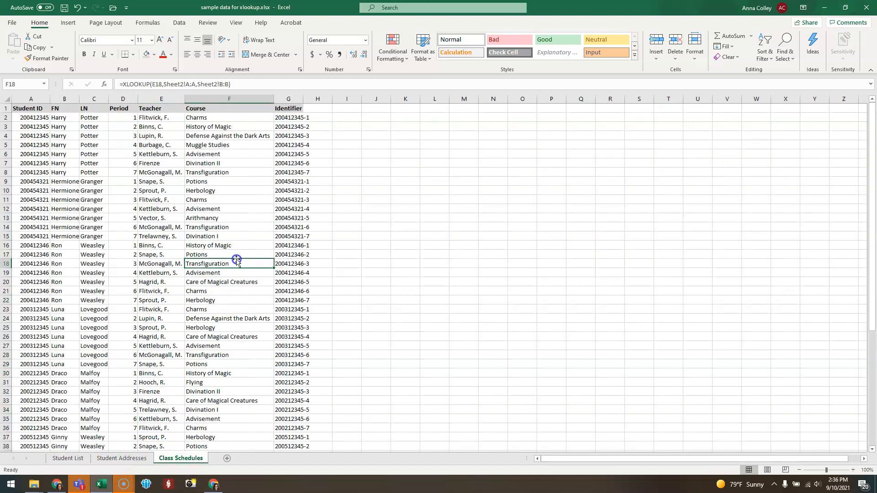
pyautogui.click(319, 109)
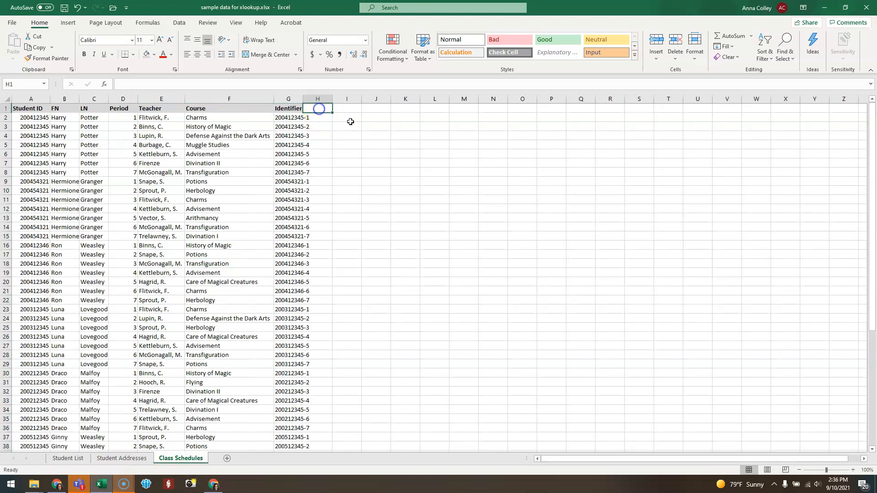
pyautogui.doubleClick(303, 99)
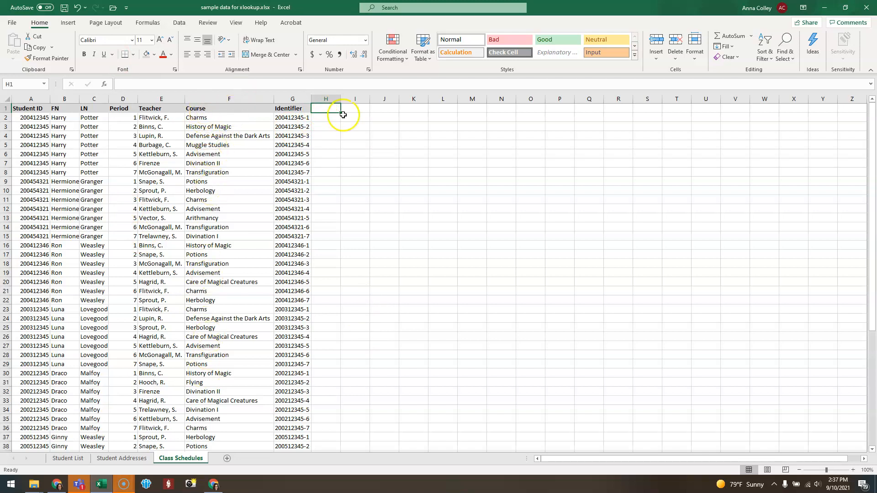
pyautogui.write('Cours')
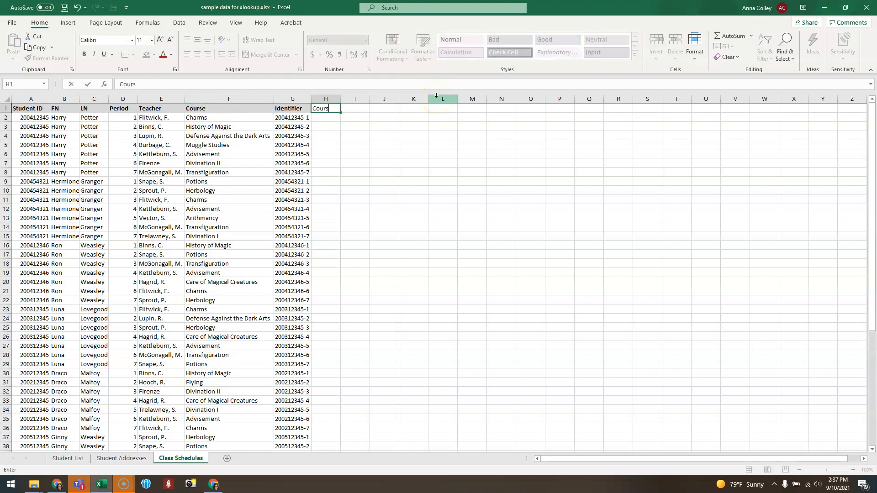
pyautogui.write('eIdentifier')
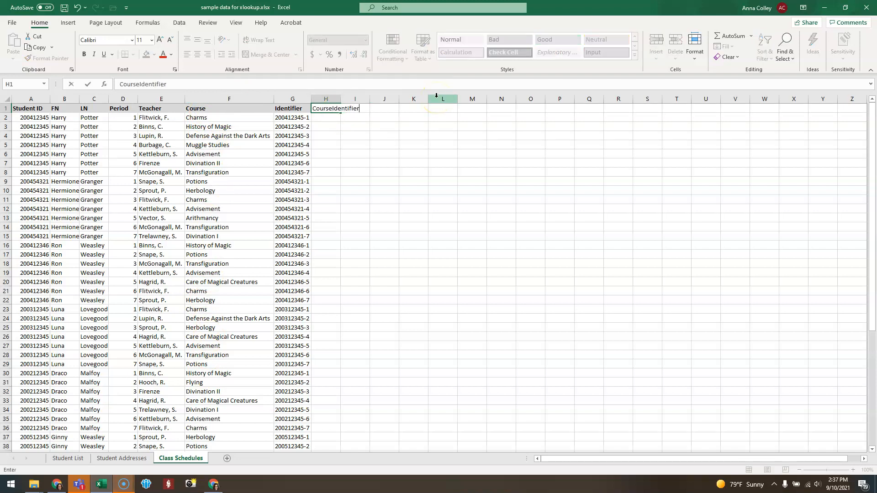
pyautogui.press('Return')
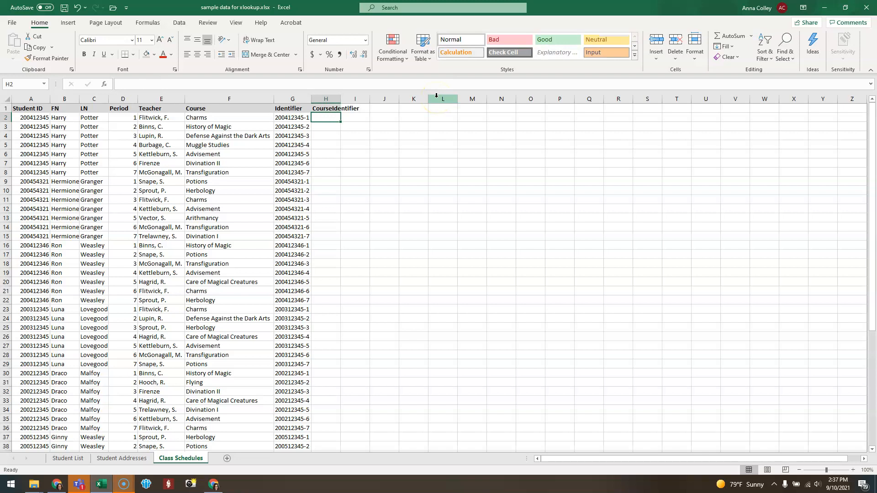
# Enter =CONCAT(A2,F2) in H2 to join the student ID with the course name
pyautogui.write('=concat')
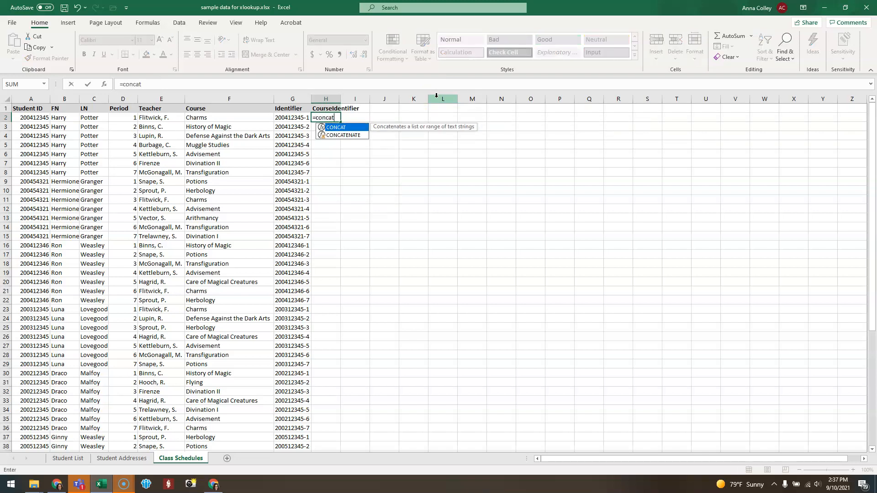
pyautogui.press('Tab')
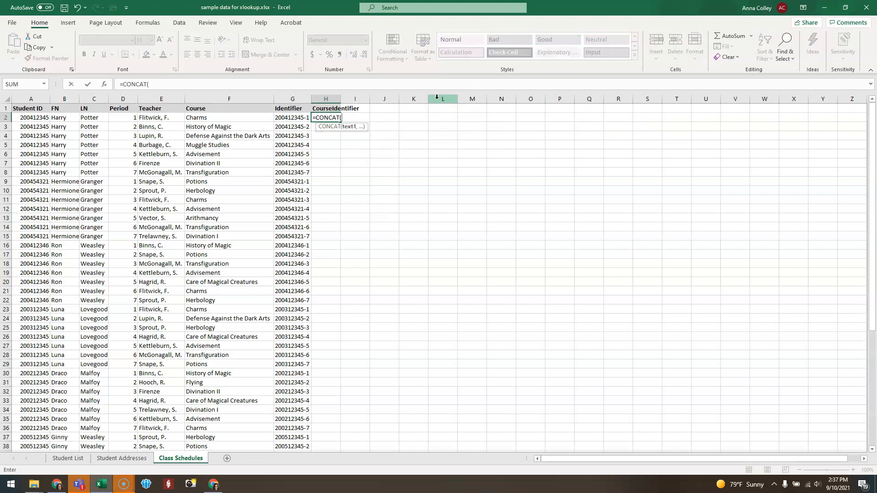
pyautogui.click(38, 118)
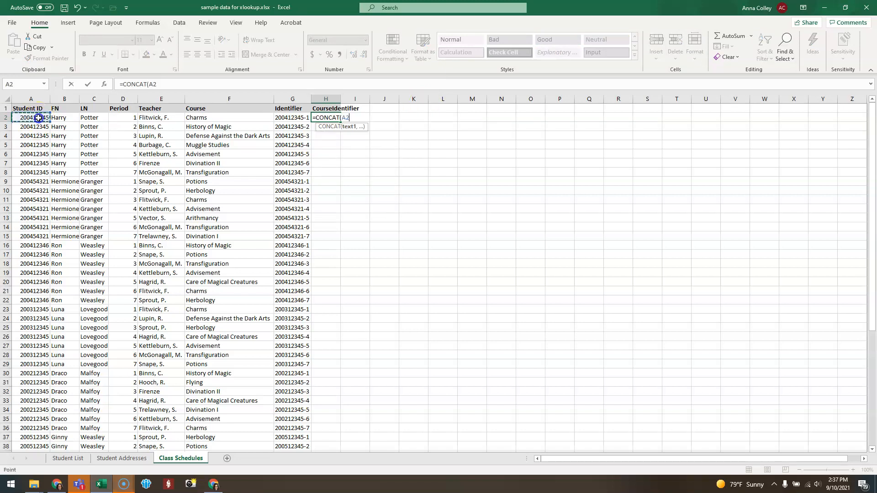
pyautogui.write(',')
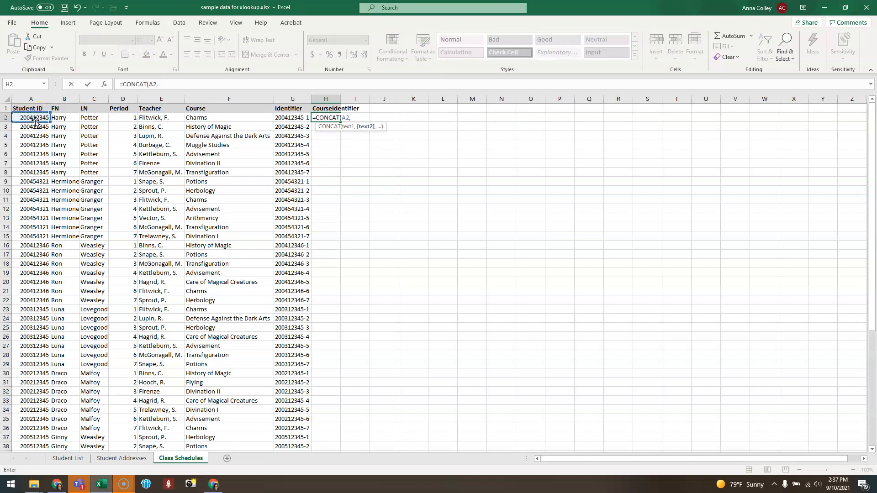
pyautogui.click(216, 116)
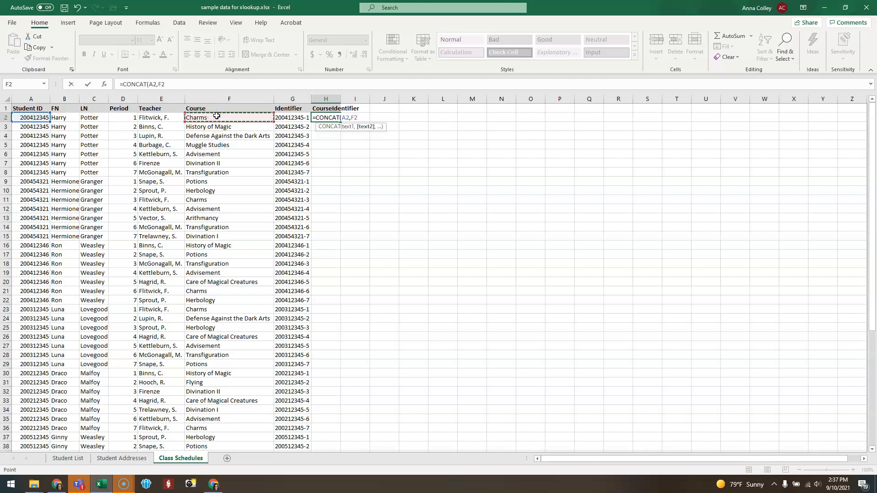
pyautogui.press('Return')
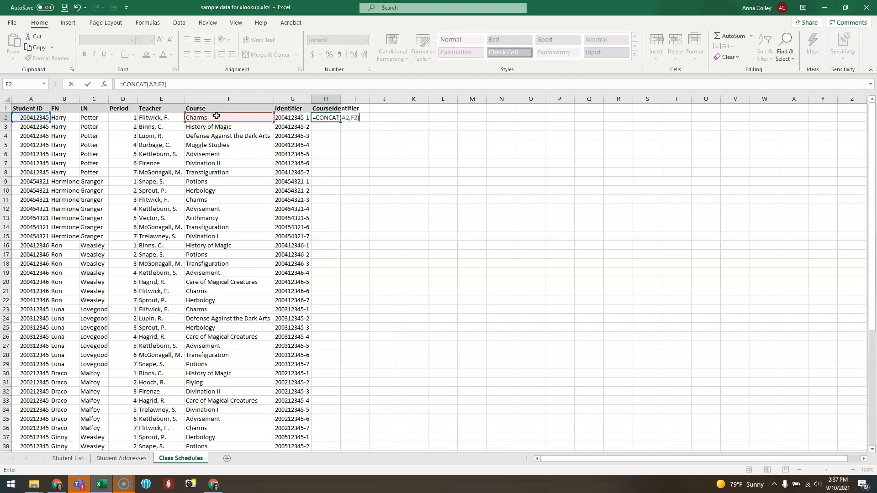
# Fill the CONCAT formula in H2 down the whole CourseIdentifier column and autofit the column width
pyautogui.click(334, 118)
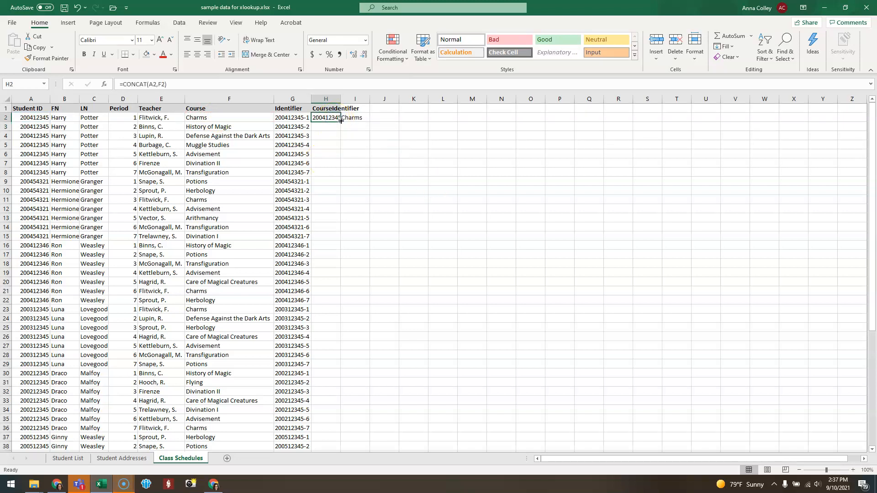
pyautogui.doubleClick(340, 122)
pyautogui.click(336, 149)
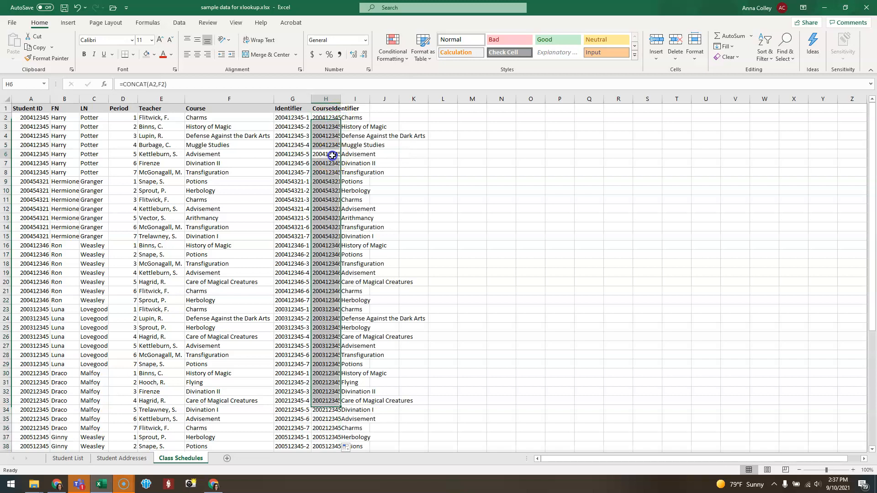
pyautogui.click(328, 118)
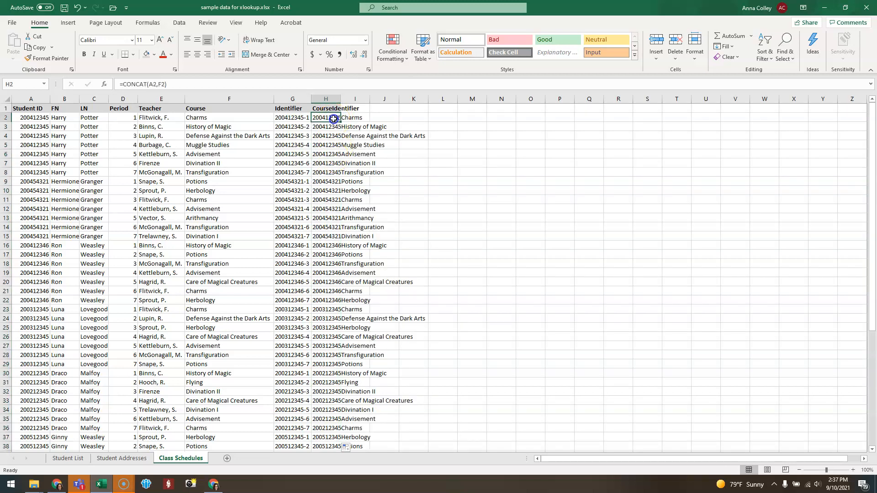
pyautogui.doubleClick(341, 99)
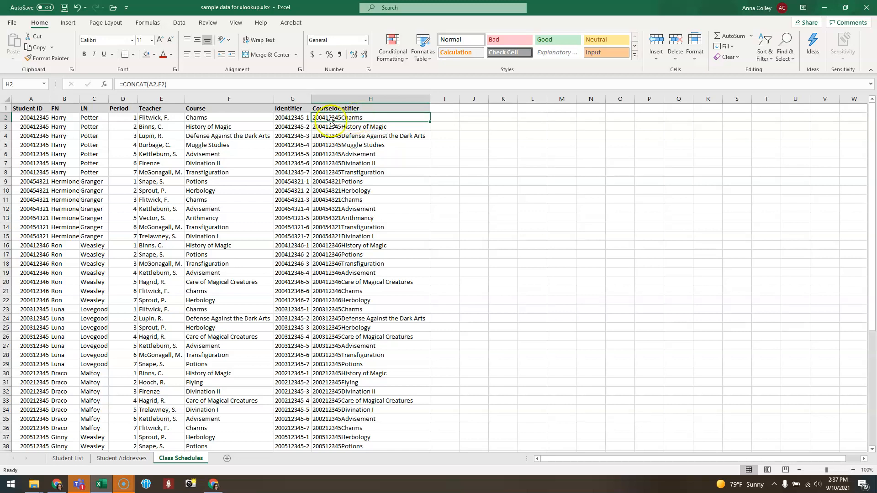
# Change the H2 formula to =CONCAT(A2,LEFT(F2,4)) so it uses only the first four letters of the course
pyautogui.click(160, 83)
pyautogui.doubleClick(164, 84)
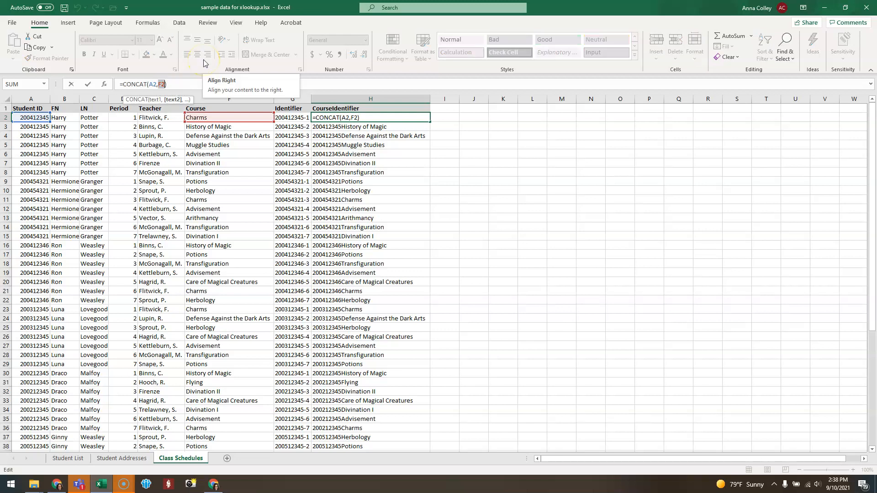
pyautogui.click(195, 118)
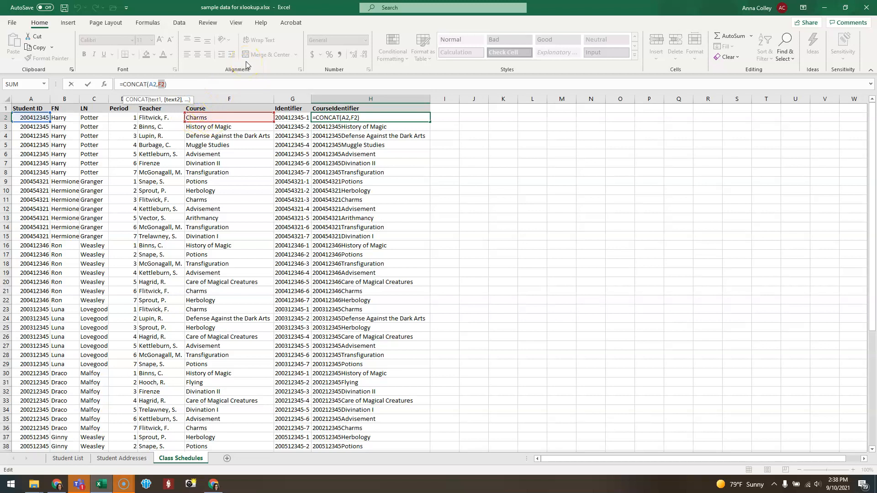
pyautogui.write('left')
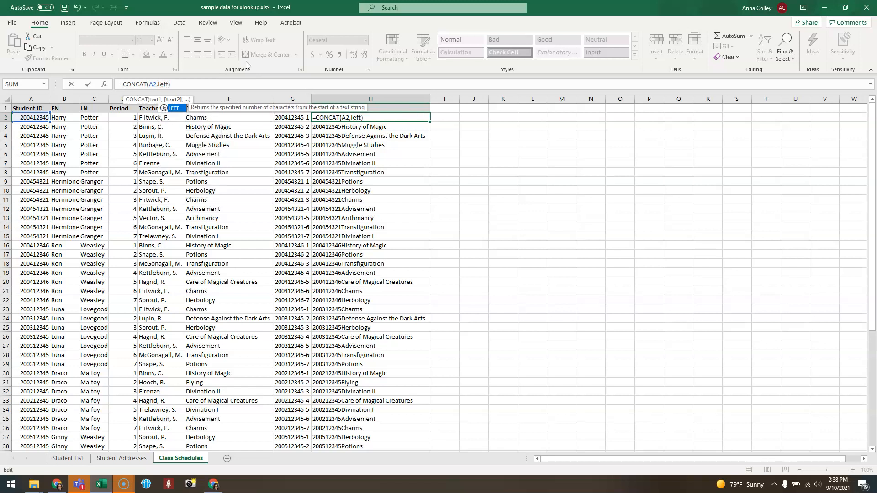
pyautogui.write('(')
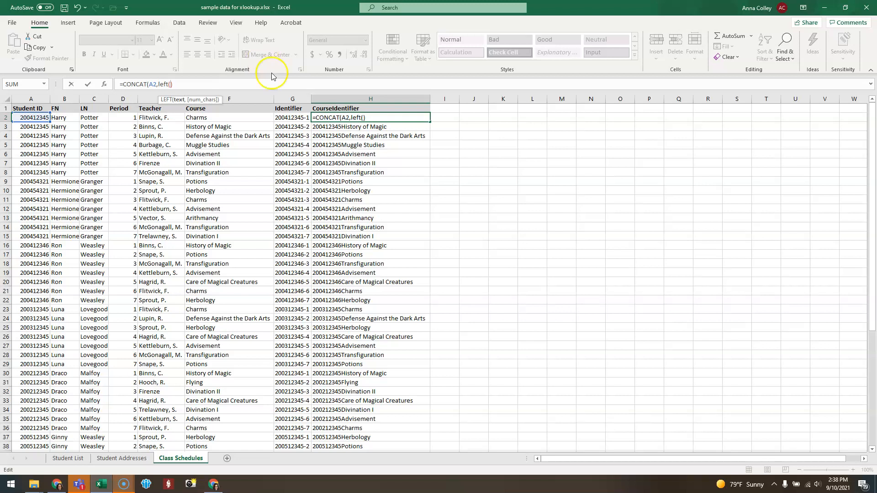
pyautogui.click(201, 117)
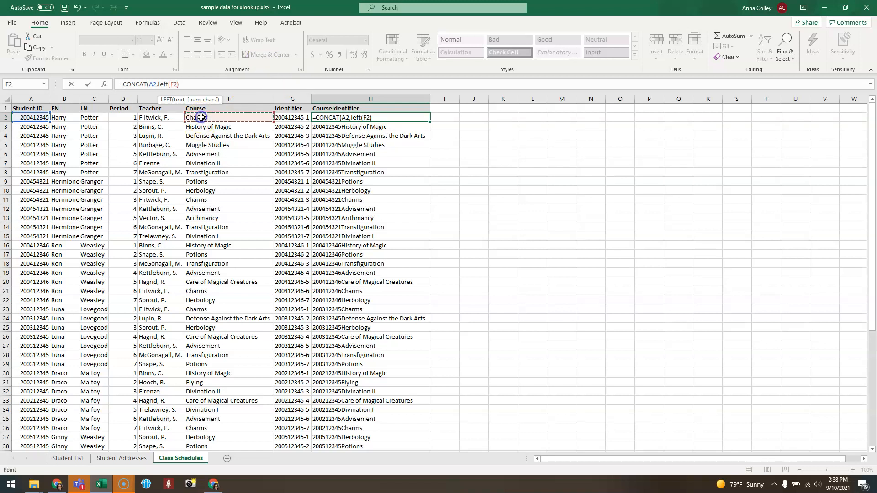
pyautogui.write(',4')
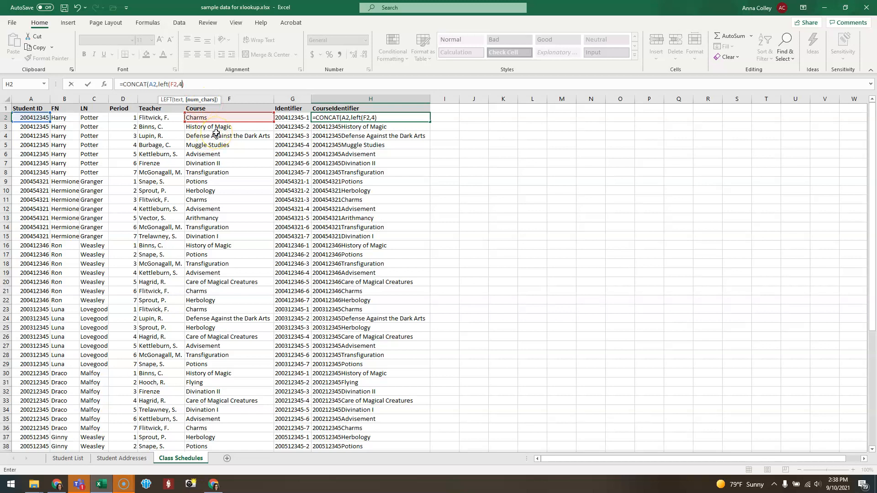
pyautogui.write('))')
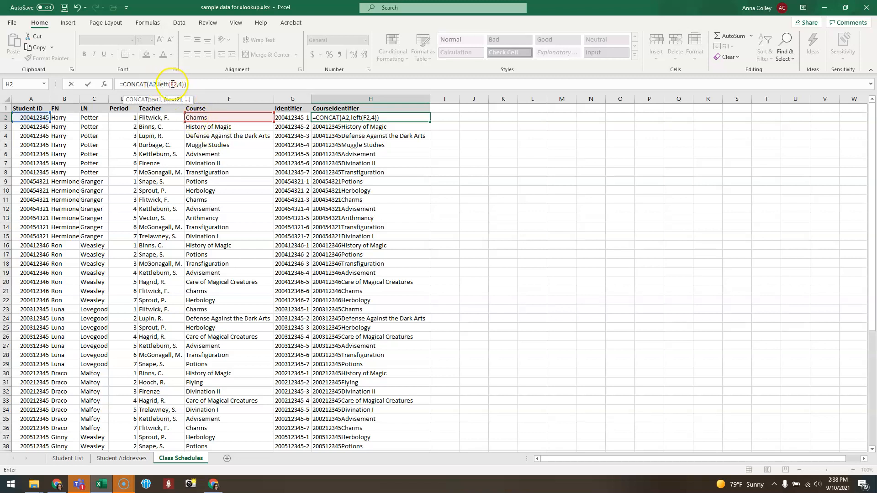
pyautogui.click(190, 84)
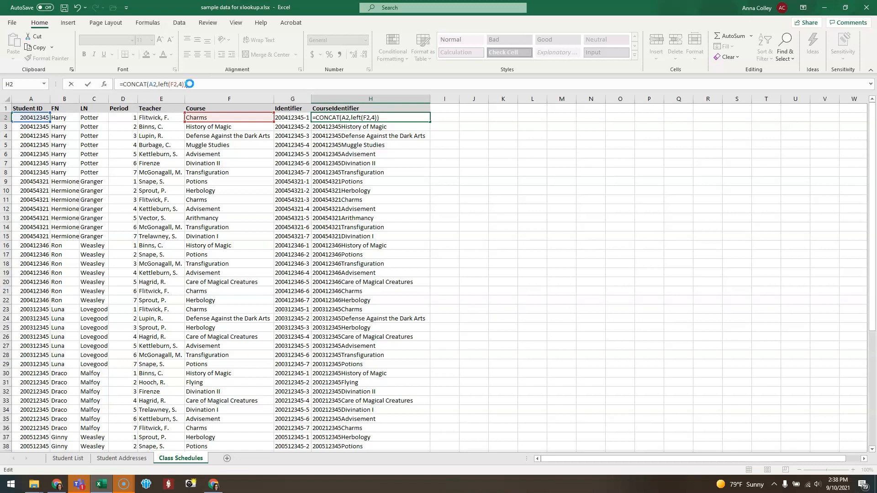
pyautogui.press('Return')
# Fill the revised CONCAT and LEFT formula from H2 down the whole CourseIdentifier column
pyautogui.click(415, 118)
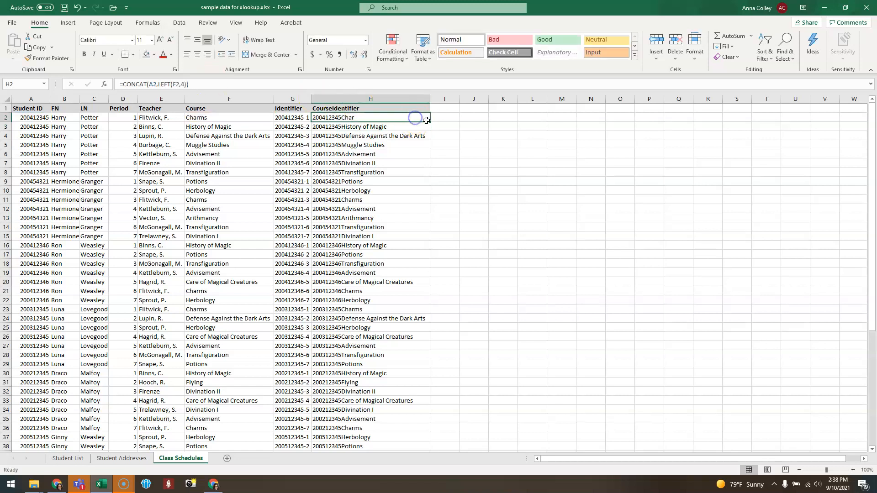
pyautogui.doubleClick(426, 120)
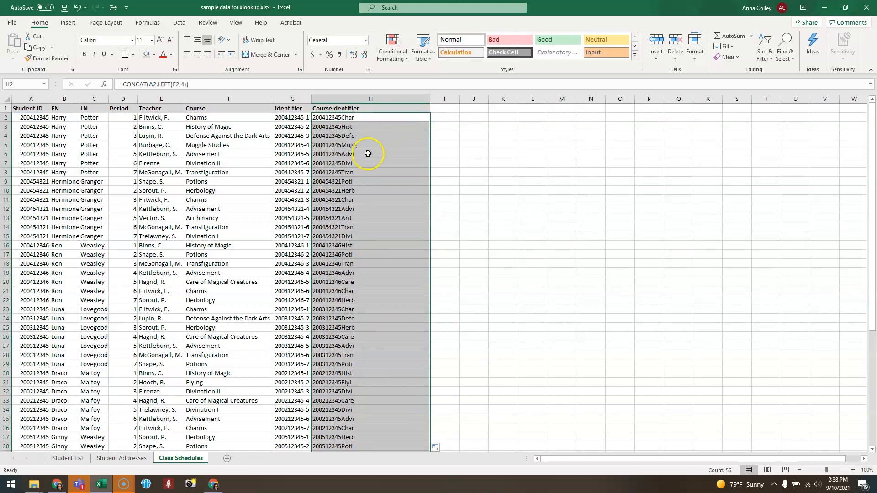
pyautogui.click(368, 154)
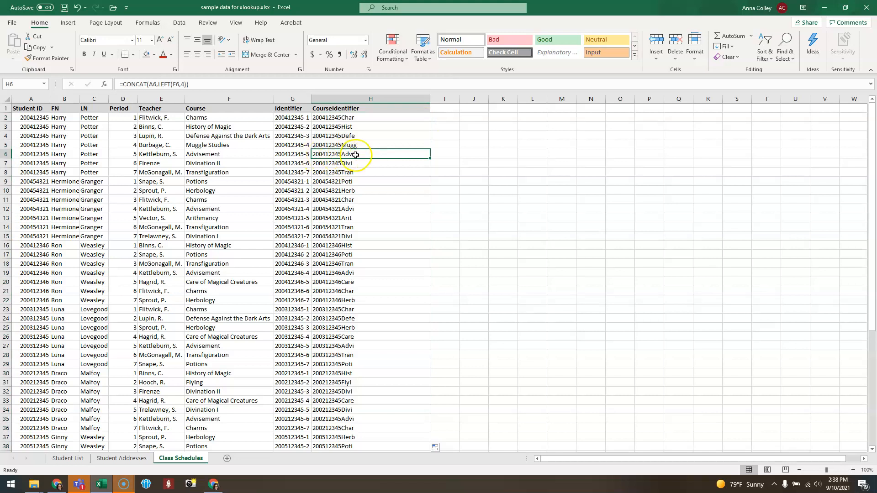
# On the Student List sheet, enter the header "Advisement Period" in J1
pyautogui.click(80, 458)
pyautogui.click(214, 106)
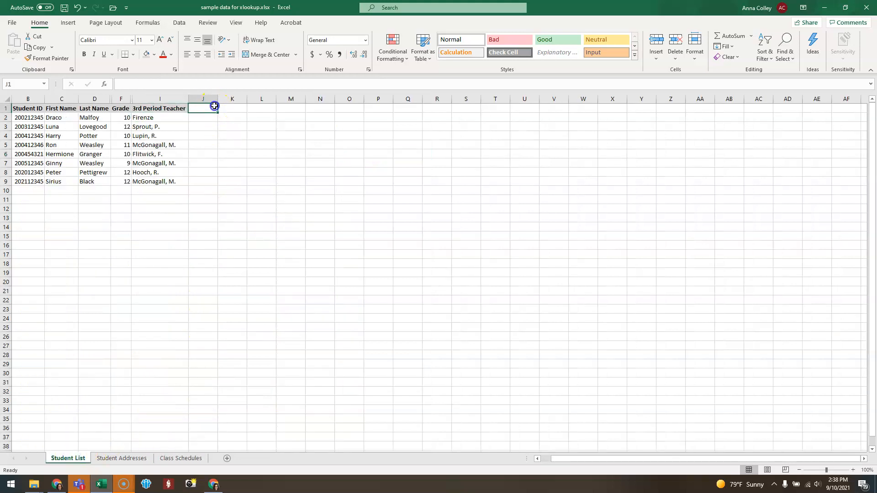
pyautogui.write('Adviseme')
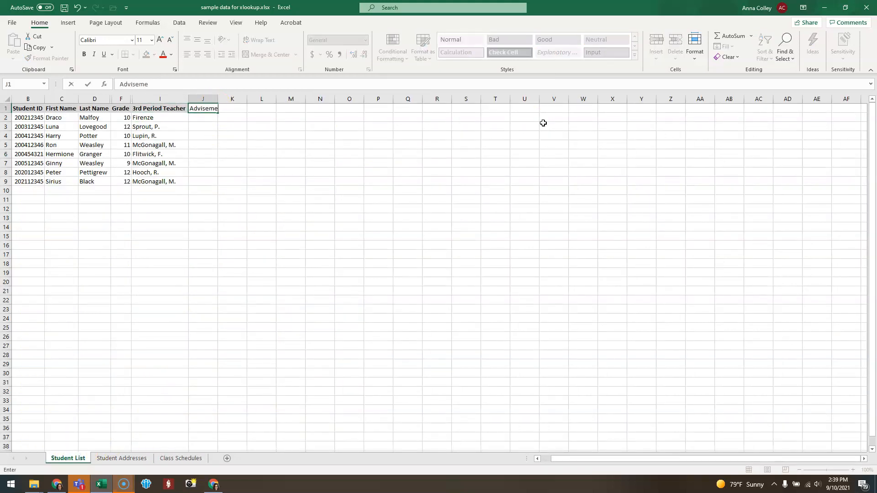
pyautogui.write('nt Period')
pyautogui.press('Return')
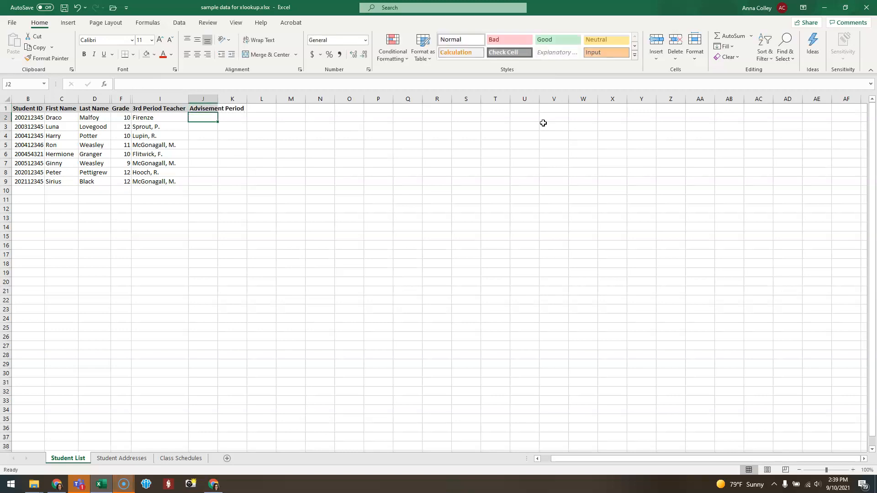
# On the Class Schedules sheet, define the name courseid for the entire CourseIdentifier column H
pyautogui.click(165, 457)
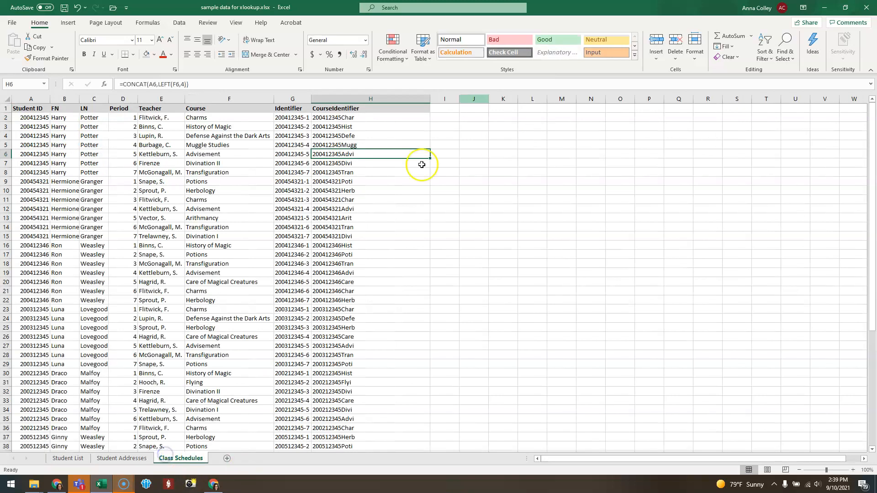
pyautogui.click(365, 98)
pyautogui.click(33, 84)
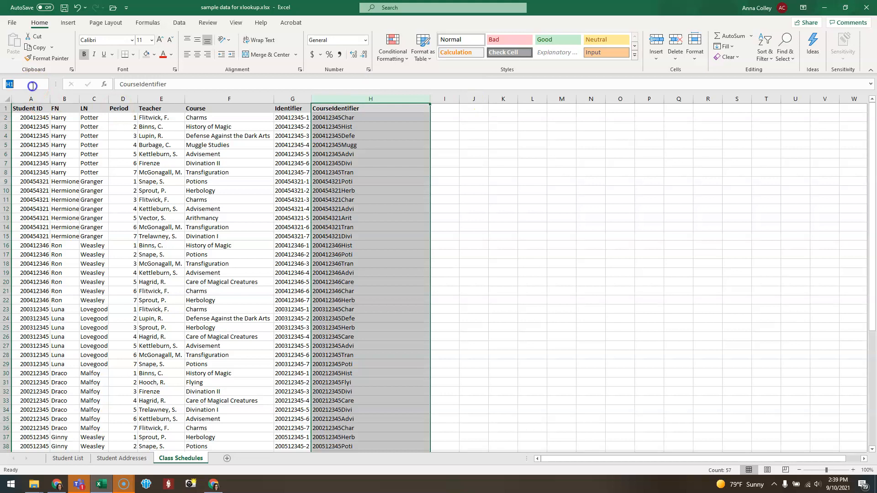
pyautogui.write('courseid')
pyautogui.press('Return')
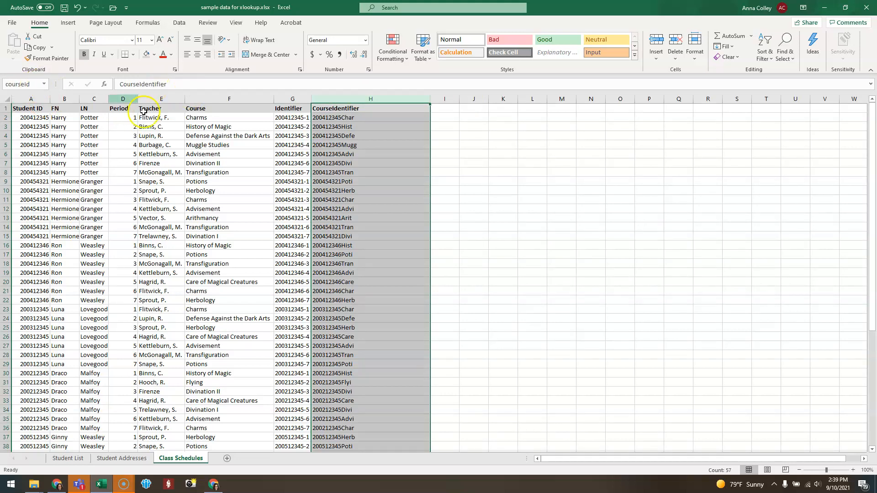
# Define the name period for the entire Period column D
pyautogui.click(123, 98)
pyautogui.click(29, 85)
pyautogui.write('period')
pyautogui.press('Return')
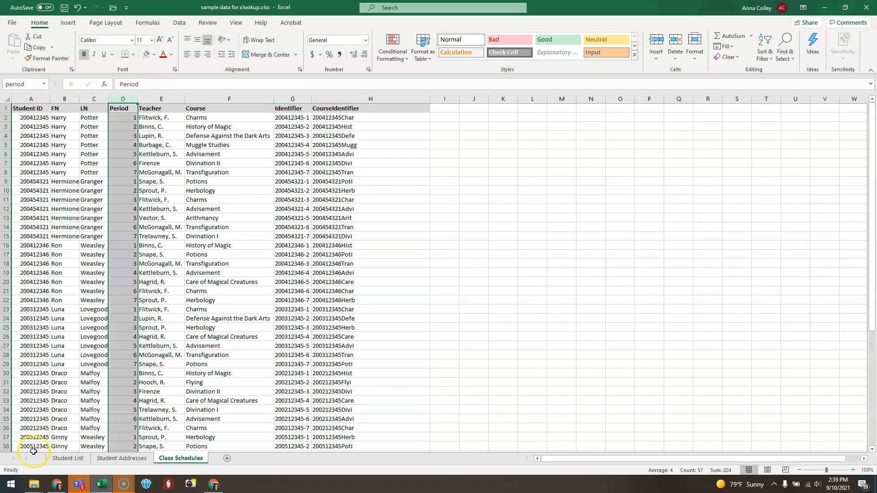
# On the Student List sheet, autofit column J and enter =XLOOKUP(CONCAT(B2,"Advi"),courseid,period) in J2
pyautogui.click(68, 458)
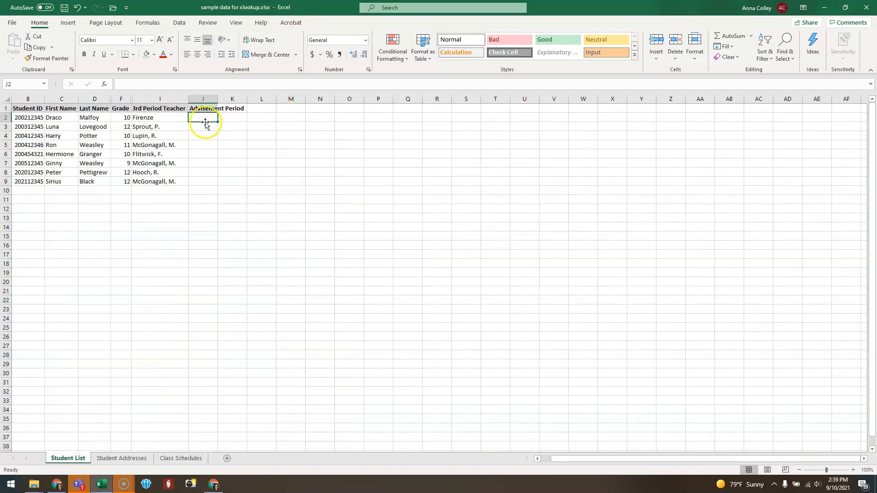
pyautogui.doubleClick(219, 99)
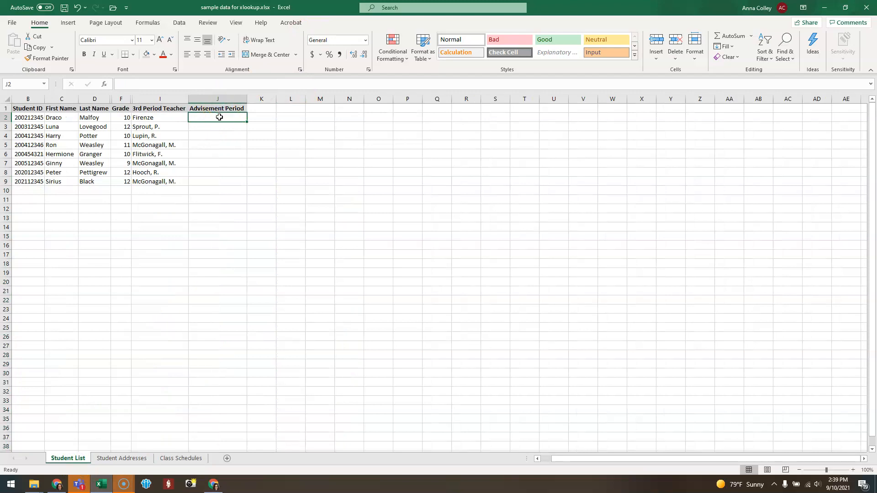
pyautogui.write('=')
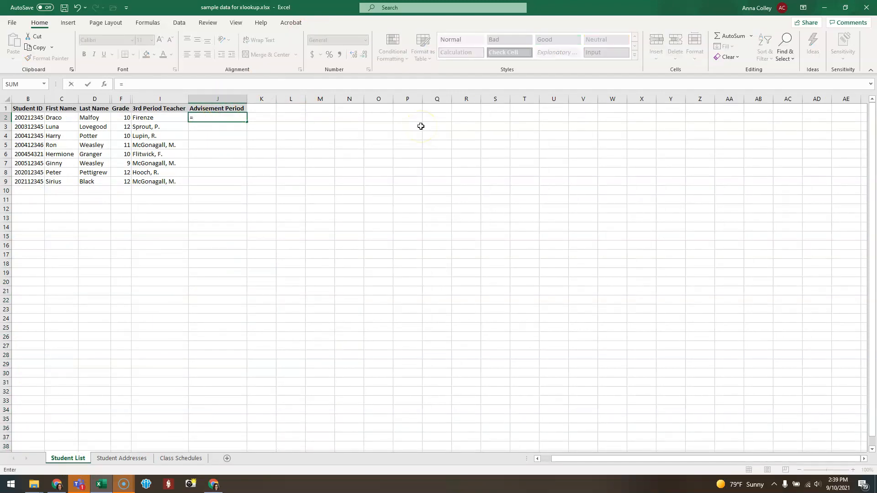
pyautogui.write('xloo')
pyautogui.press('Tab')
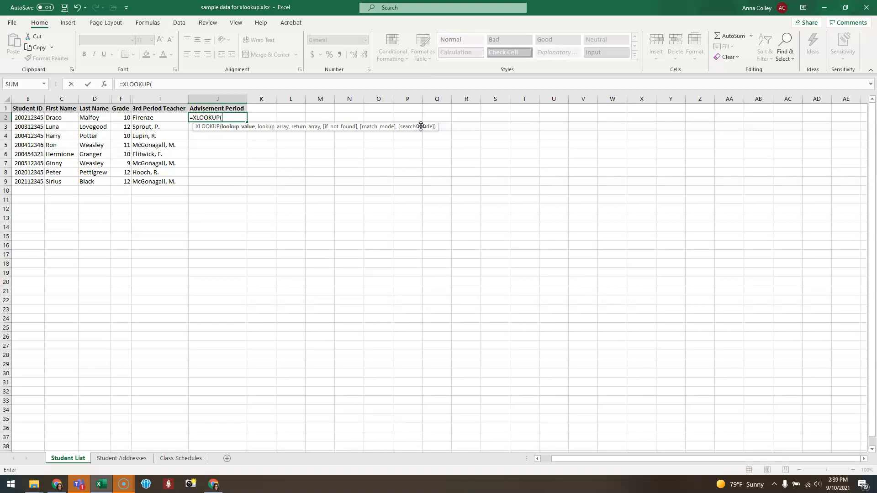
pyautogui.write('concat')
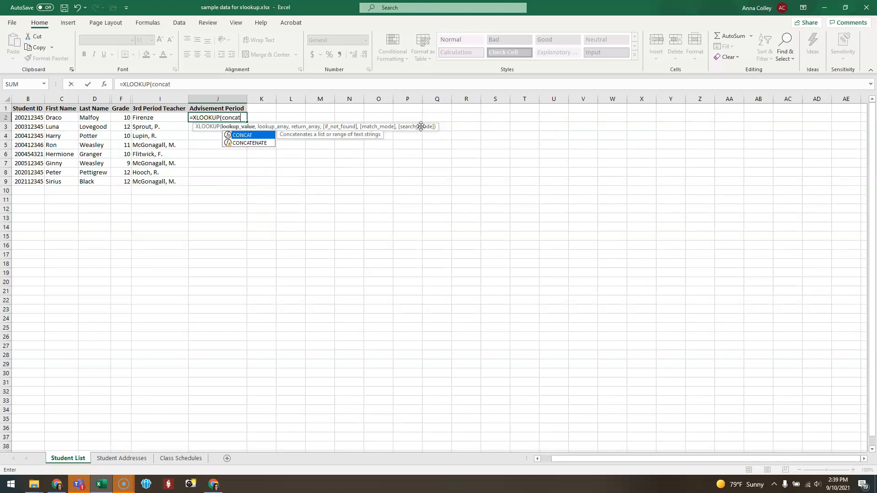
pyautogui.press('Tab')
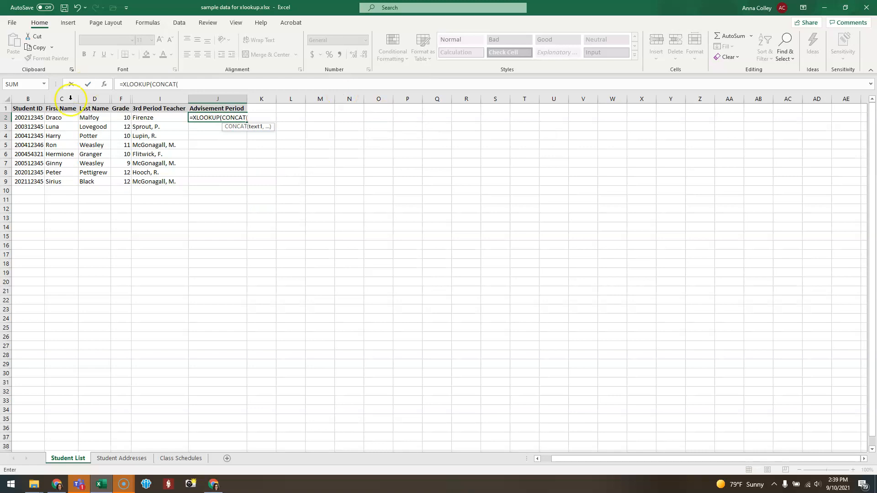
pyautogui.click(35, 119)
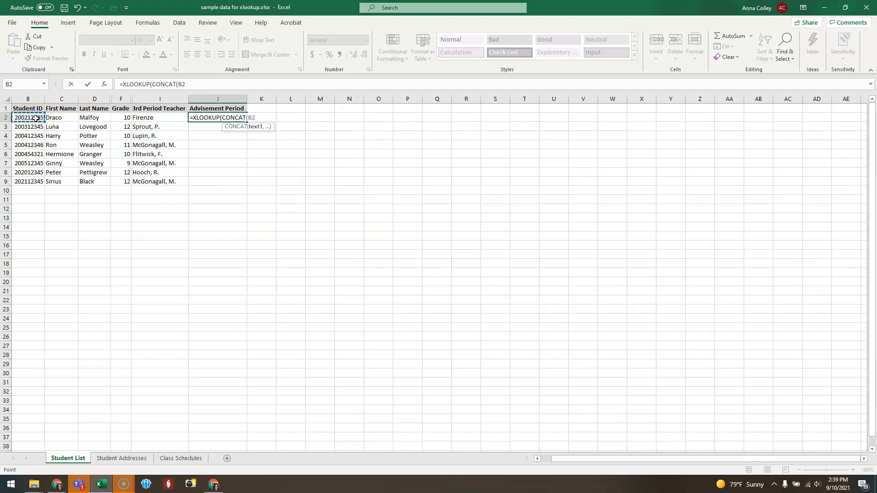
pyautogui.write(',"Advi')
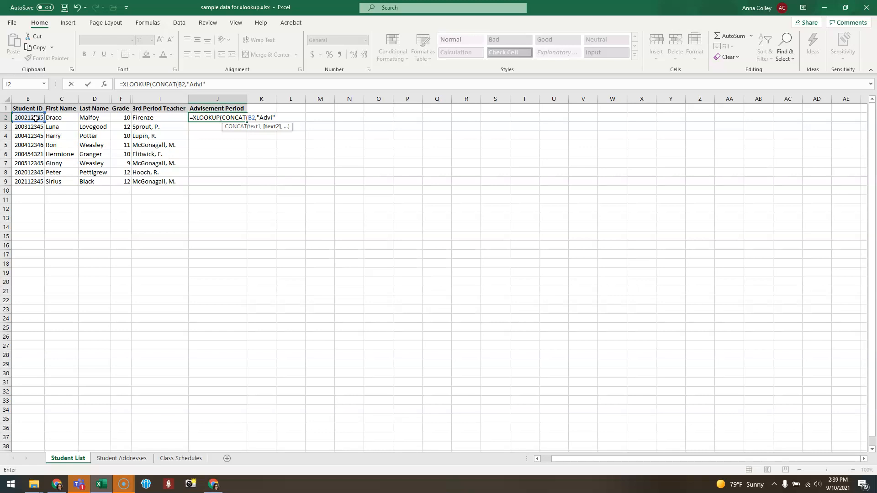
pyautogui.write(')')
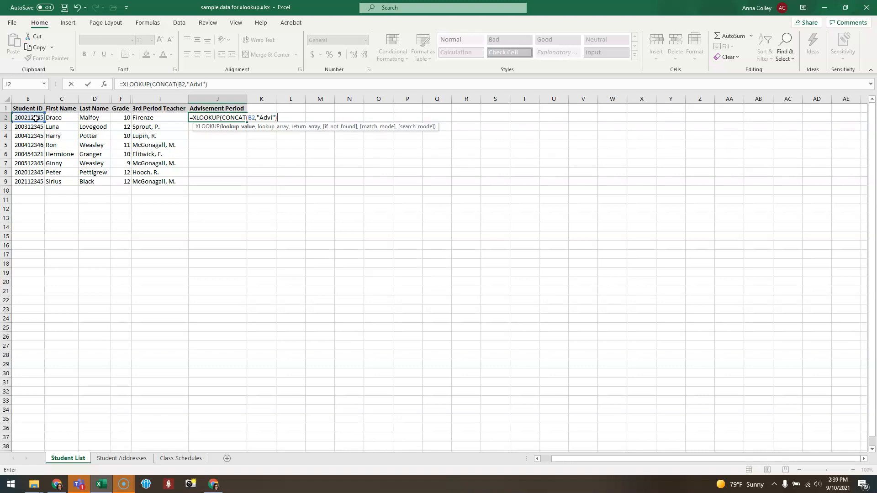
pyautogui.write(',cours')
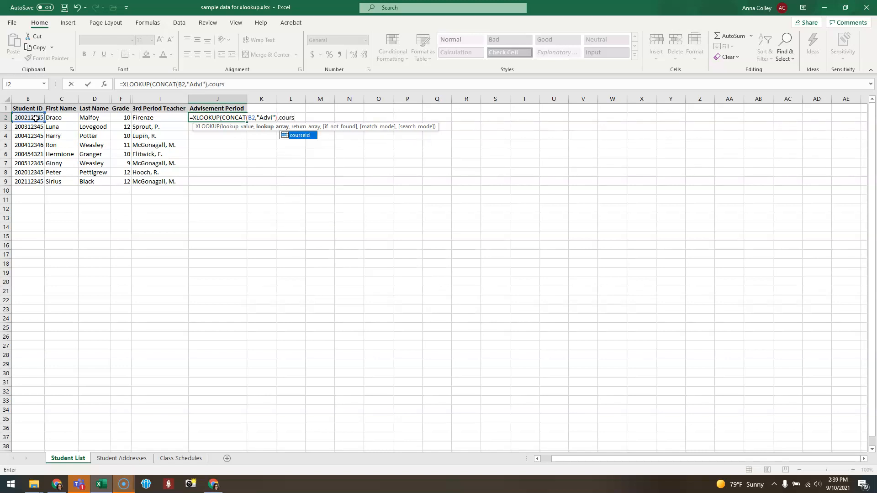
pyautogui.press('Tab')
pyautogui.write(',')
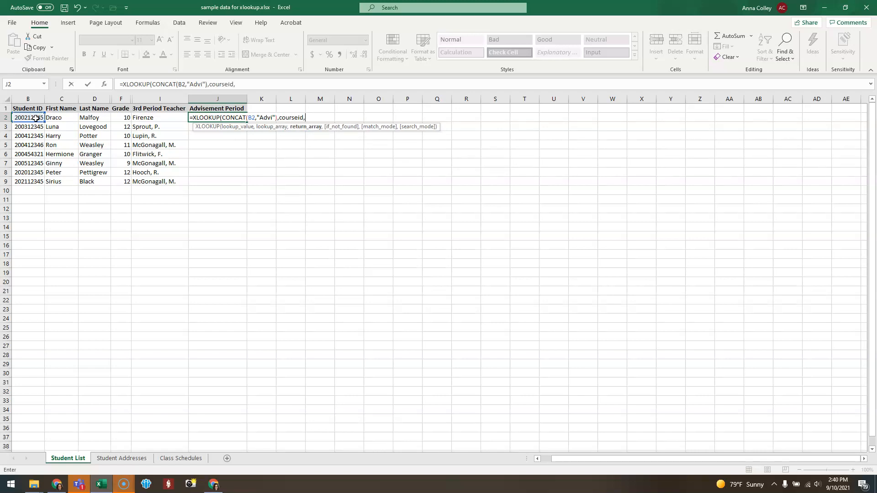
pyautogui.write('period)')
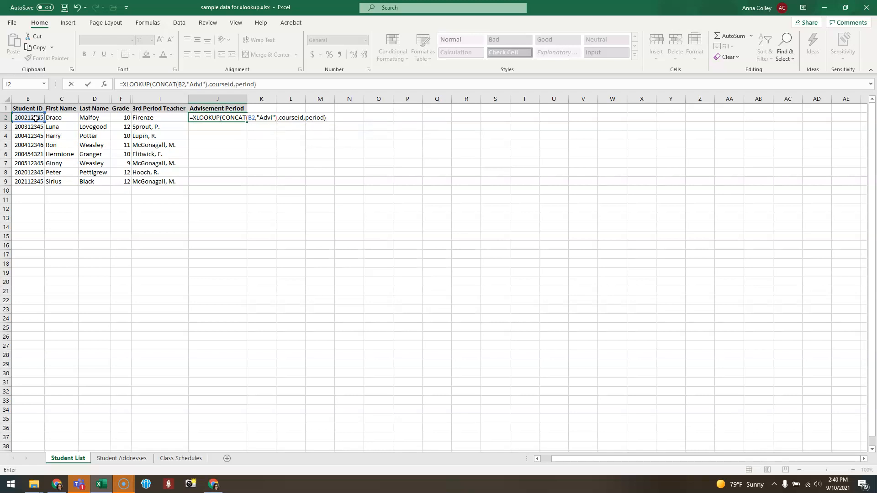
pyautogui.press('Return')
# Fill the Advisement Period XLOOKUP formula from J2 down through J9
pyautogui.click(230, 117)
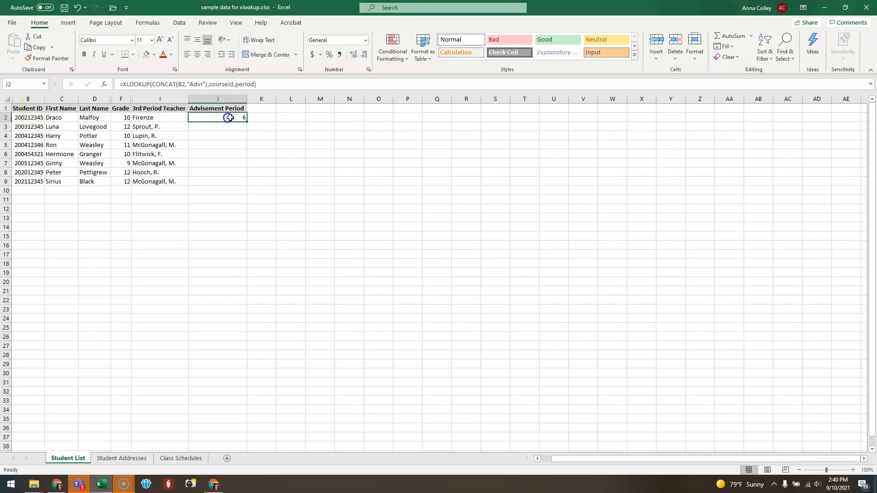
pyautogui.doubleClick(246, 122)
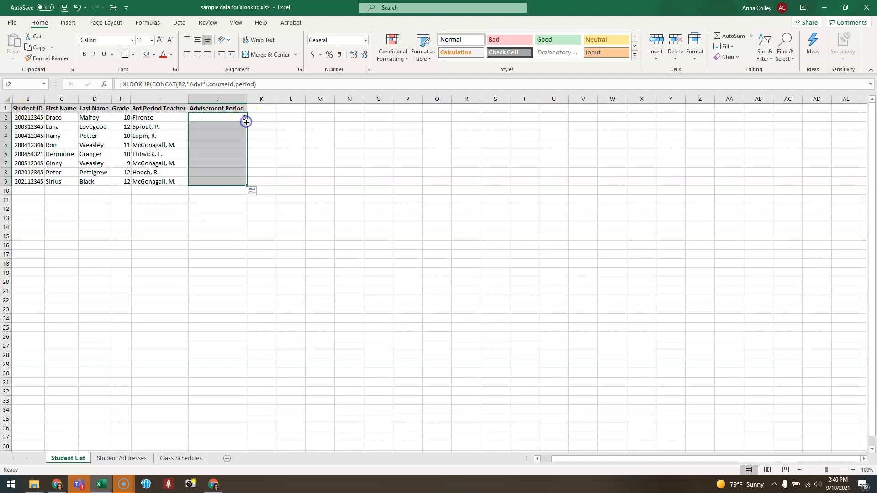
pyautogui.click(279, 108)
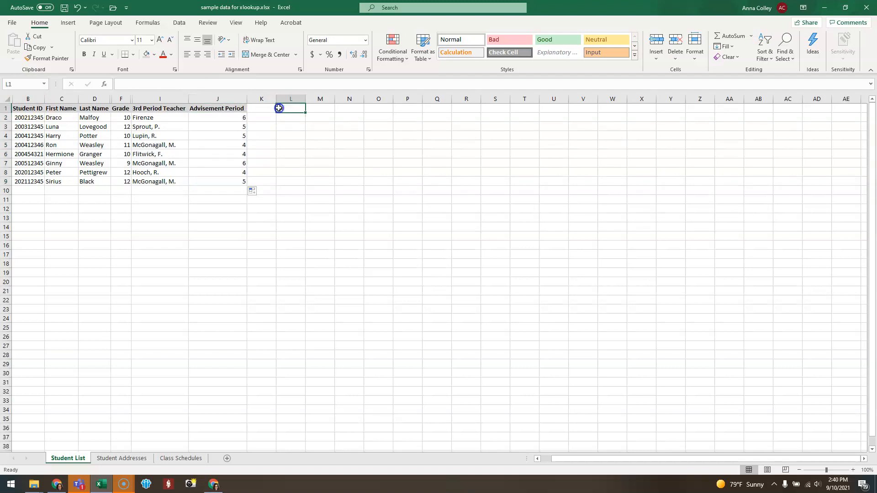
# Add the column header Advisement Teacher in cell K1 of the Student List sheet
pyautogui.click(258, 109)
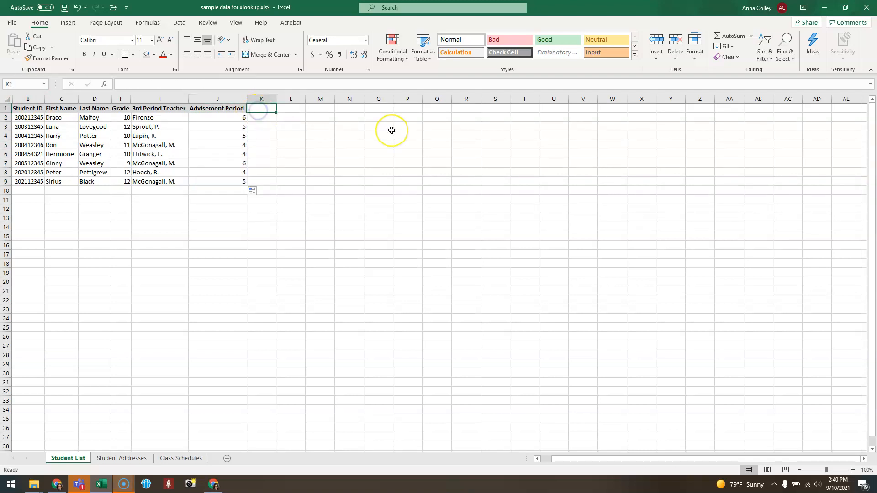
pyautogui.write('Advisement Teacher')
pyautogui.press('Return')
# Enter =XLOOKUP(CONCAT(B2,"Advi"),courseid,teacher) in K2 to look up the first student's advisement teacher
pyautogui.write('=')
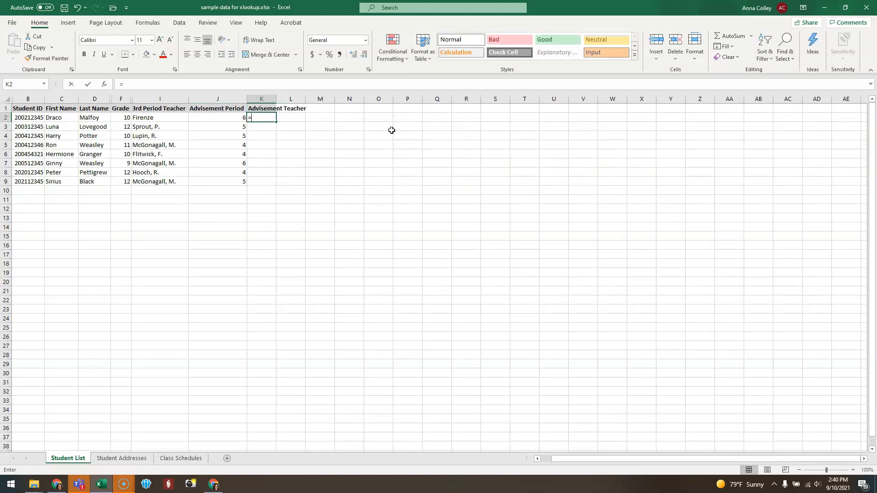
pyautogui.write('xl')
pyautogui.press('Tab')
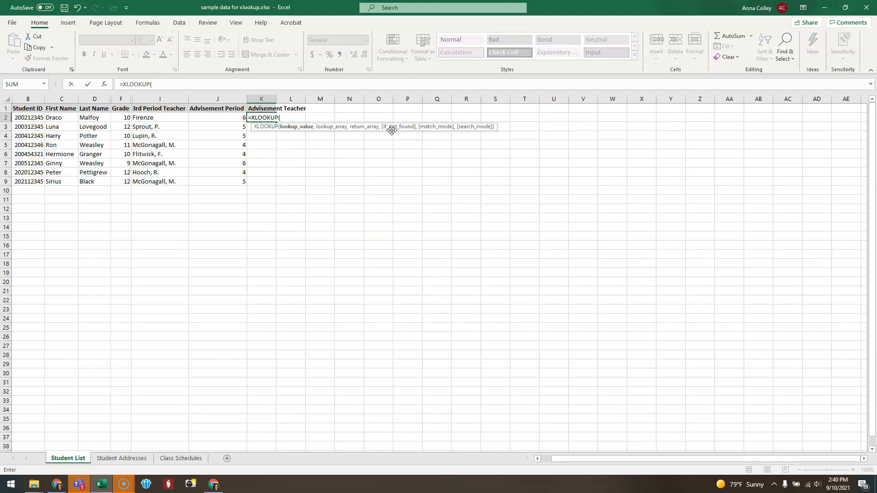
pyautogui.write('concat')
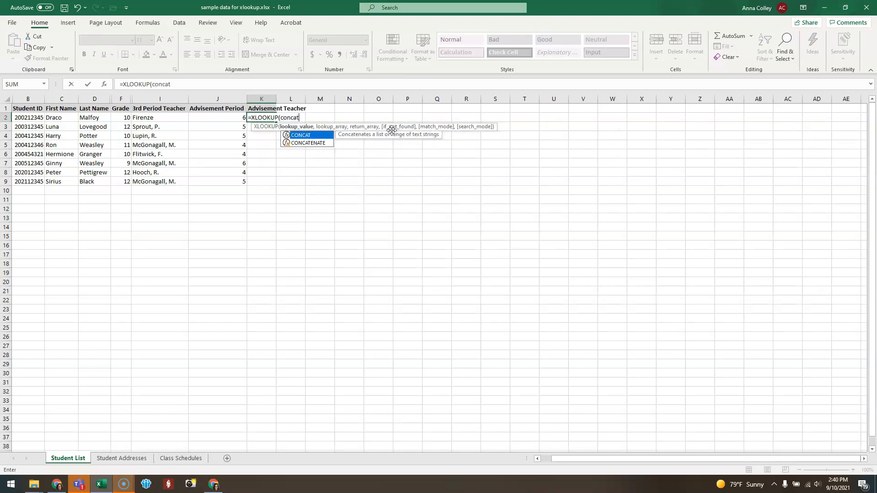
pyautogui.press('Tab')
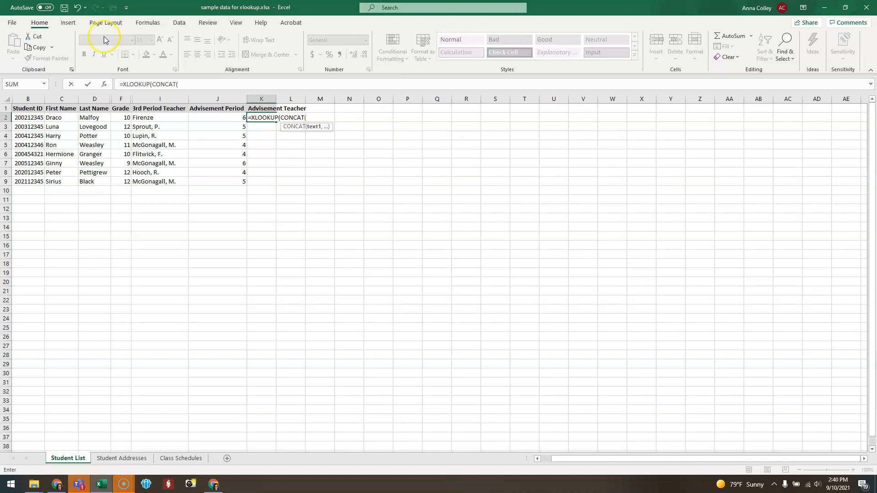
pyautogui.click(31, 118)
pyautogui.write(',"Advi"')
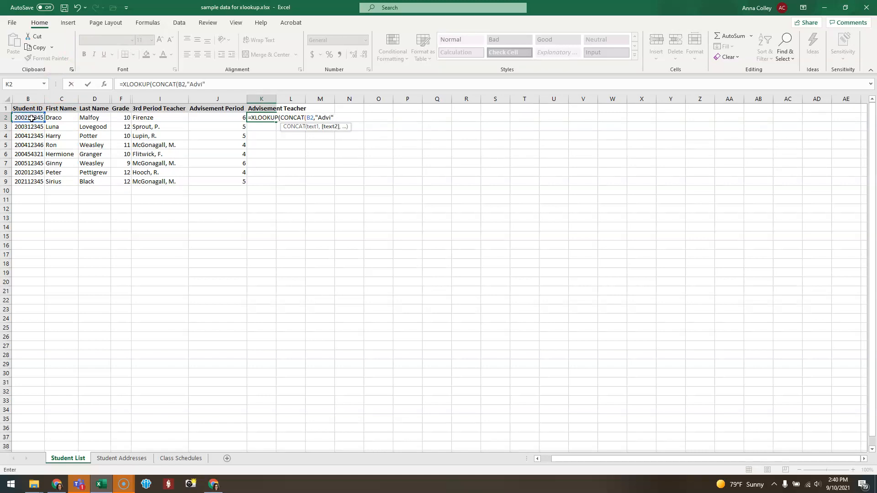
pyautogui.write(')')
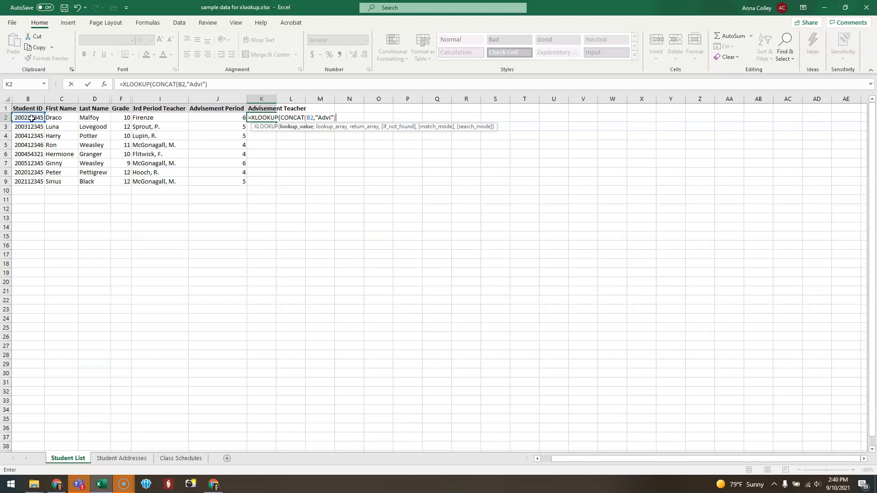
pyautogui.write(',courseid')
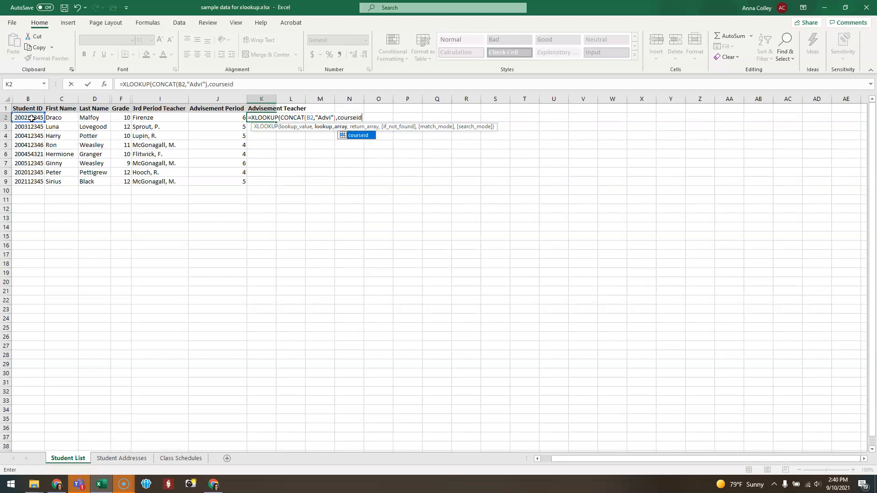
pyautogui.write(',')
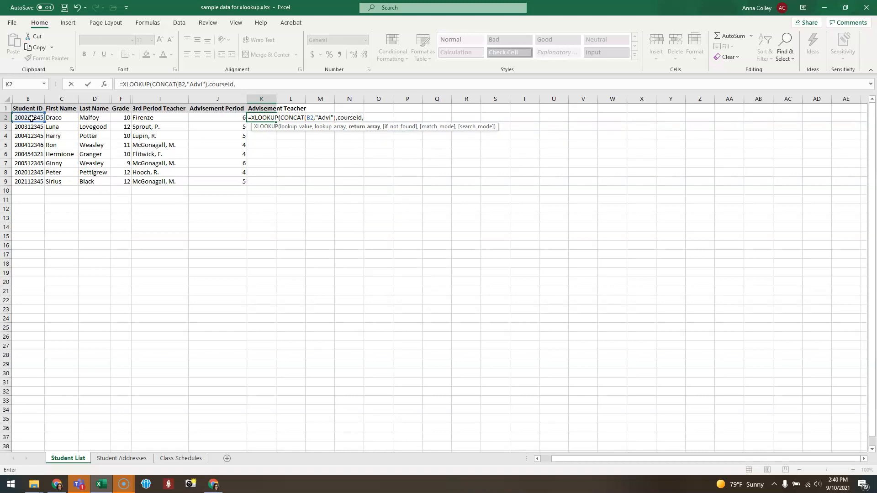
pyautogui.write('tea')
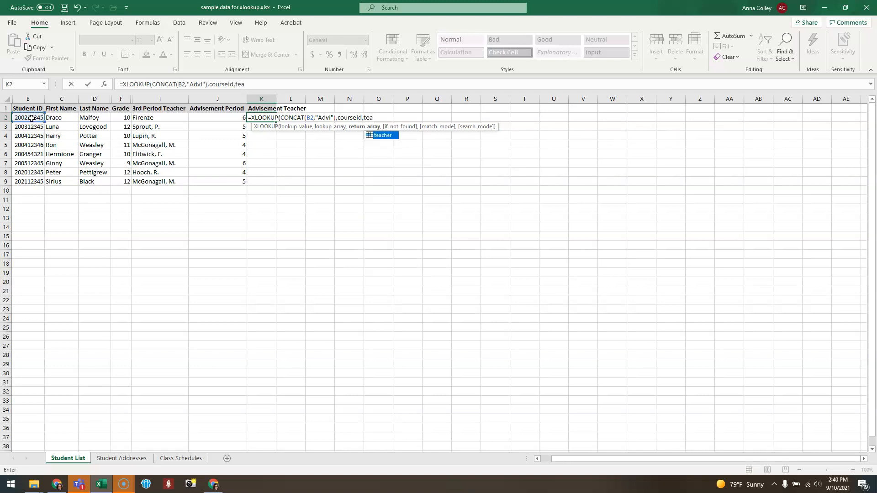
pyautogui.write('cher)')
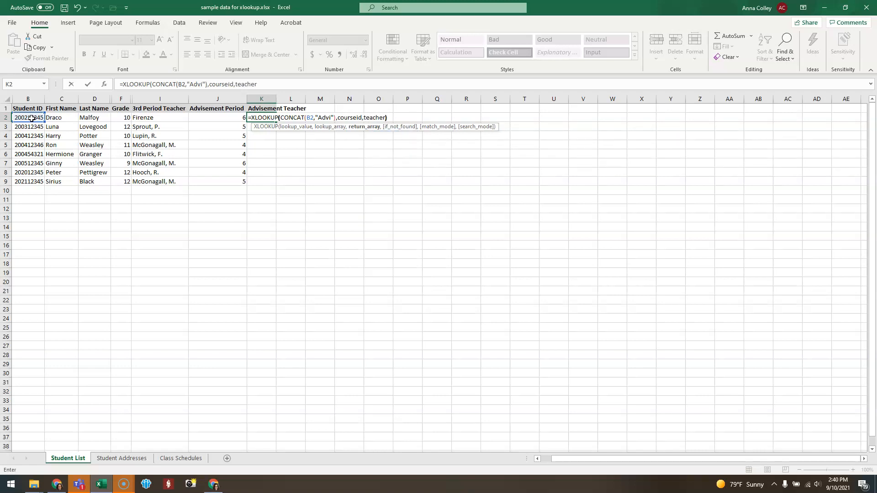
pyautogui.press('Return')
# Fill the Advisement Teacher formula from K2 down through K9 and autofit column K
pyautogui.click(273, 118)
pyautogui.doubleClick(276, 122)
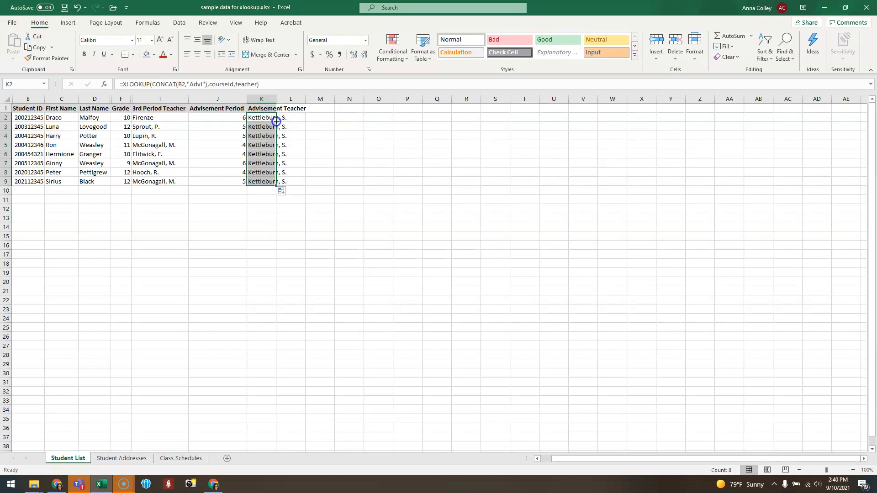
pyautogui.doubleClick(275, 99)
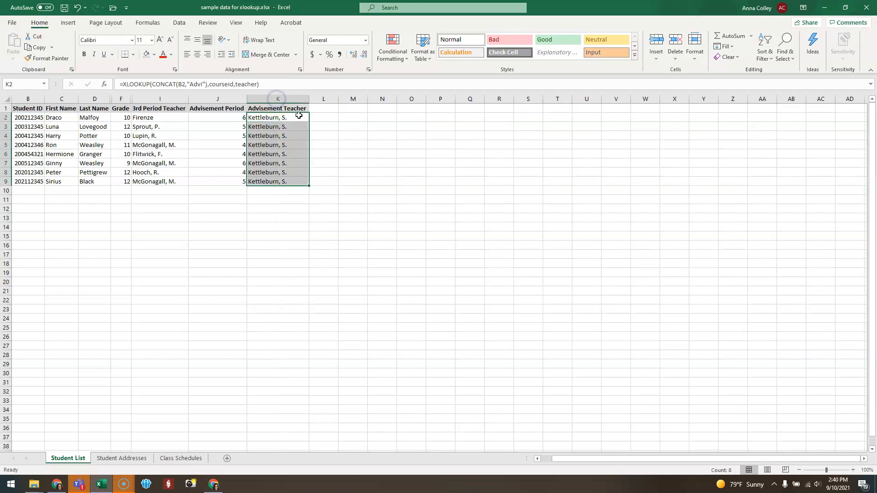
pyautogui.click(353, 154)
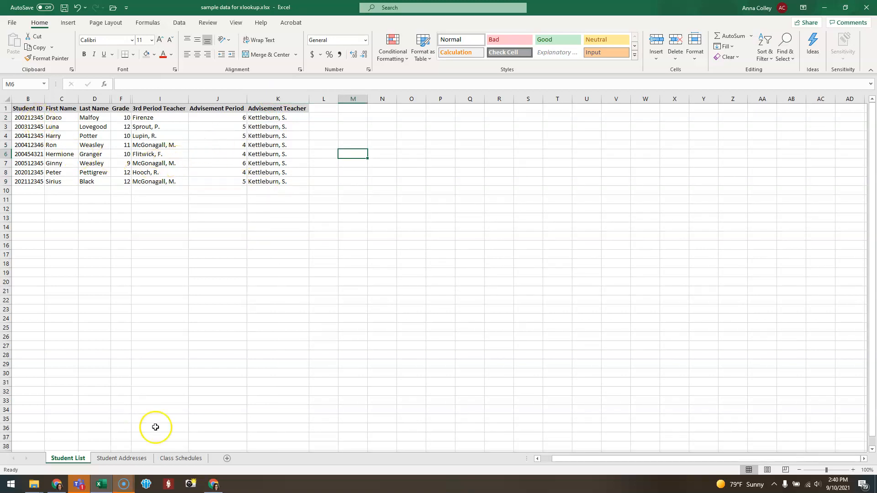
# Examine the first student's class rows 2 to 8 on the Class Schedules sheet, then return to Student List
pyautogui.click(183, 458)
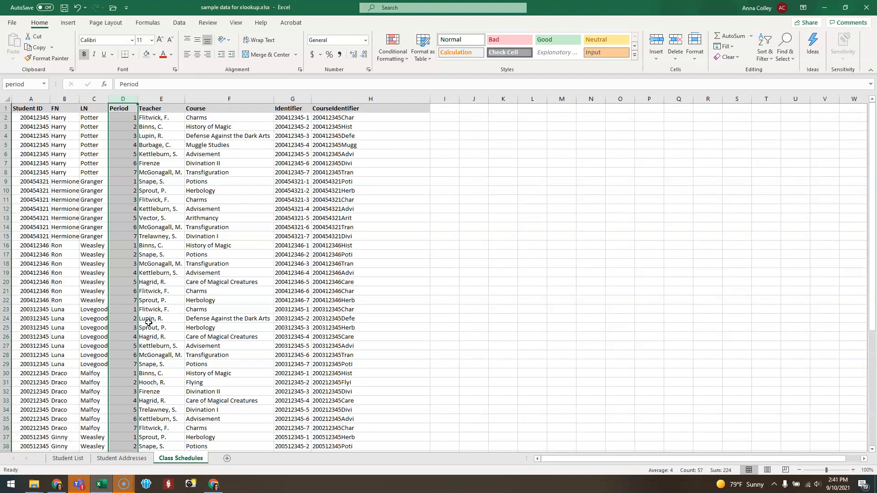
pyautogui.moveTo(11, 117); pyautogui.dragTo(11, 172)
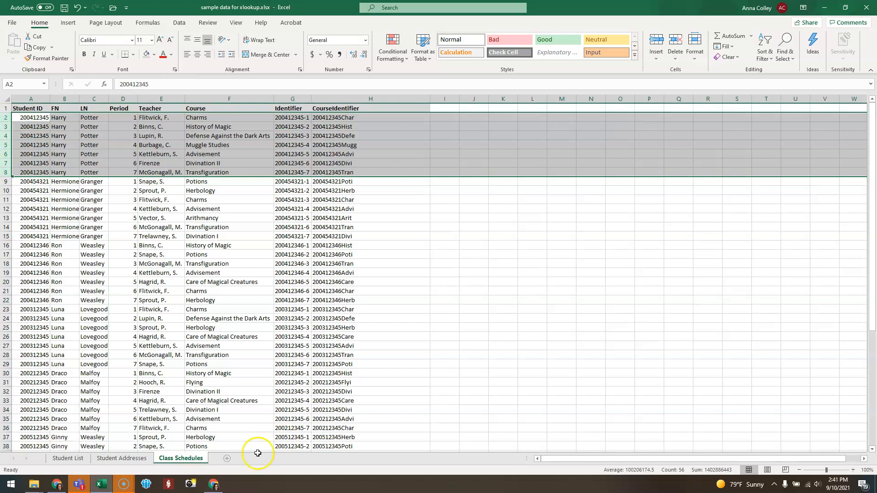
pyautogui.click(60, 459)
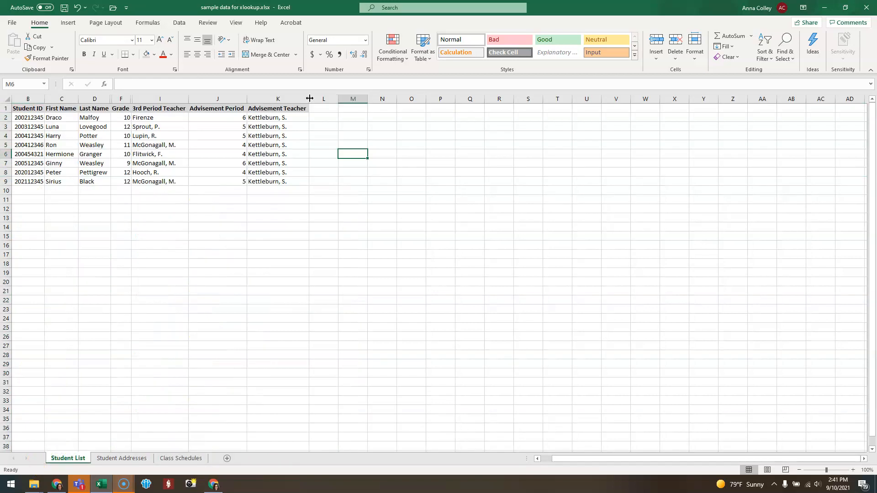